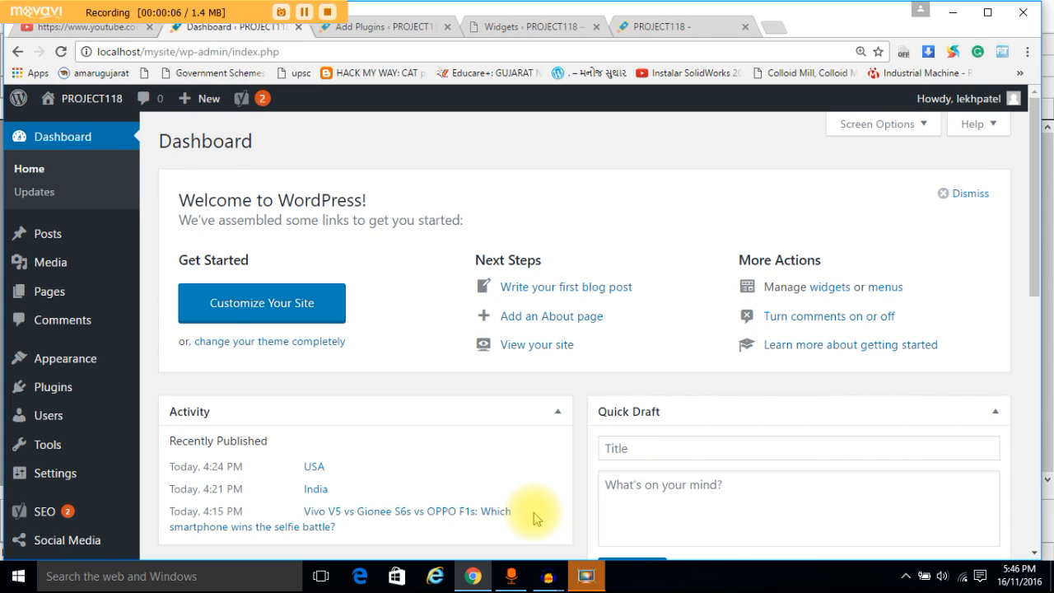
{"action": "scroll", "coordinate": [245, 340], "scroll_direction": "down", "scroll_amount": 2}
{"action": "scroll", "coordinate": [245, 339], "scroll_direction": "down", "scroll_amount": 4}
{"action": "scroll", "coordinate": [297, 346], "scroll_direction": "up", "scroll_amount": 4}
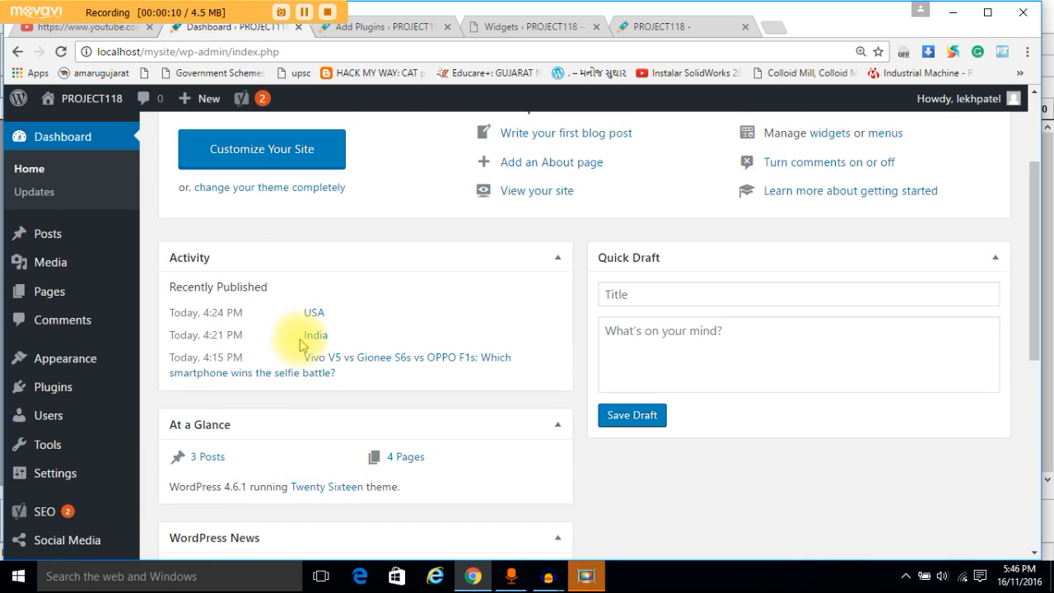
{"action": "scroll", "coordinate": [300, 346], "scroll_direction": "up", "scroll_amount": 2}
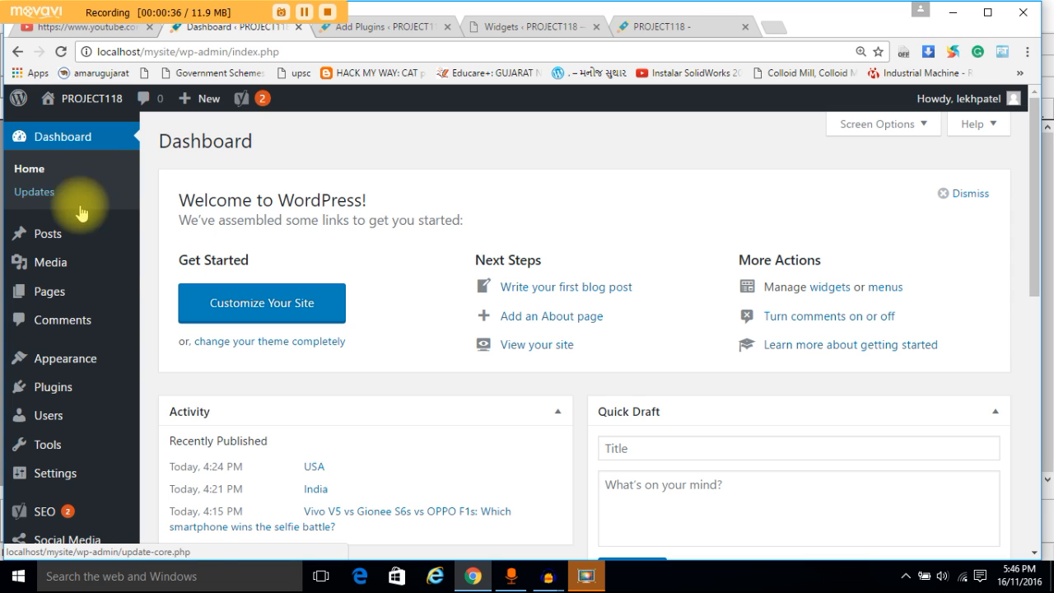
{"action": "mouse_move", "coordinate": [73, 373]}
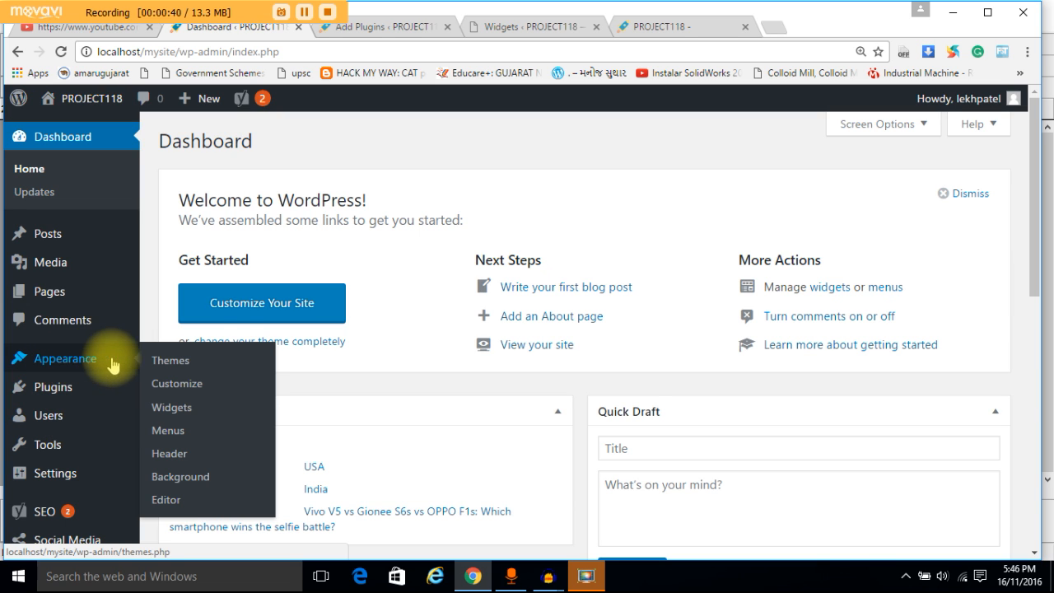
{"action": "mouse_move", "coordinate": [59, 400]}
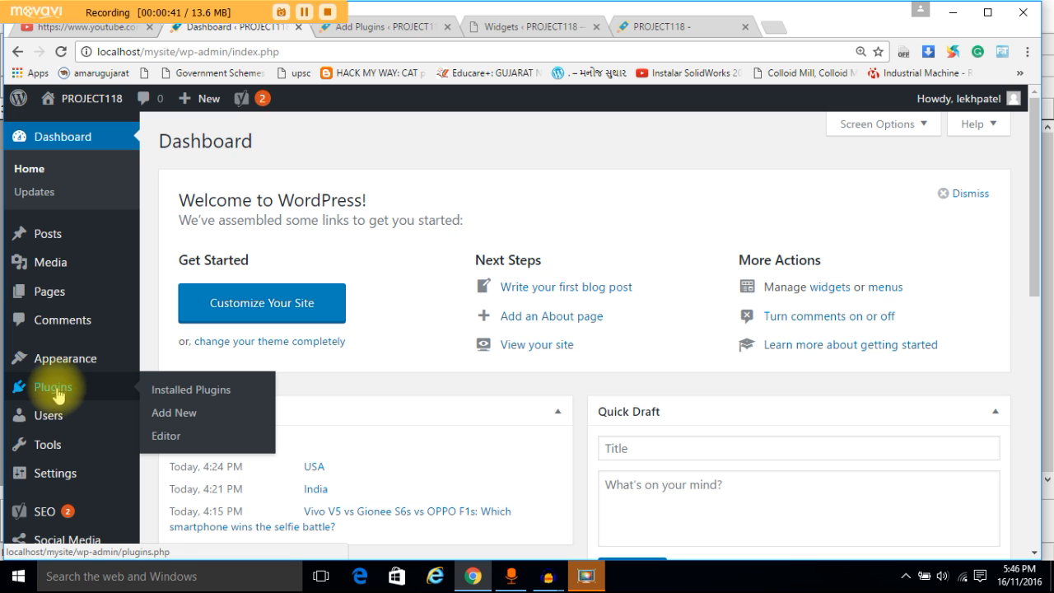
- Switch to the Add Plugins search results for "vertical scrolling news" and examine the Vertical News Scroller plugin by I Thirteen Web Solution
{"action": "left_click", "coordinate": [381, 28]}
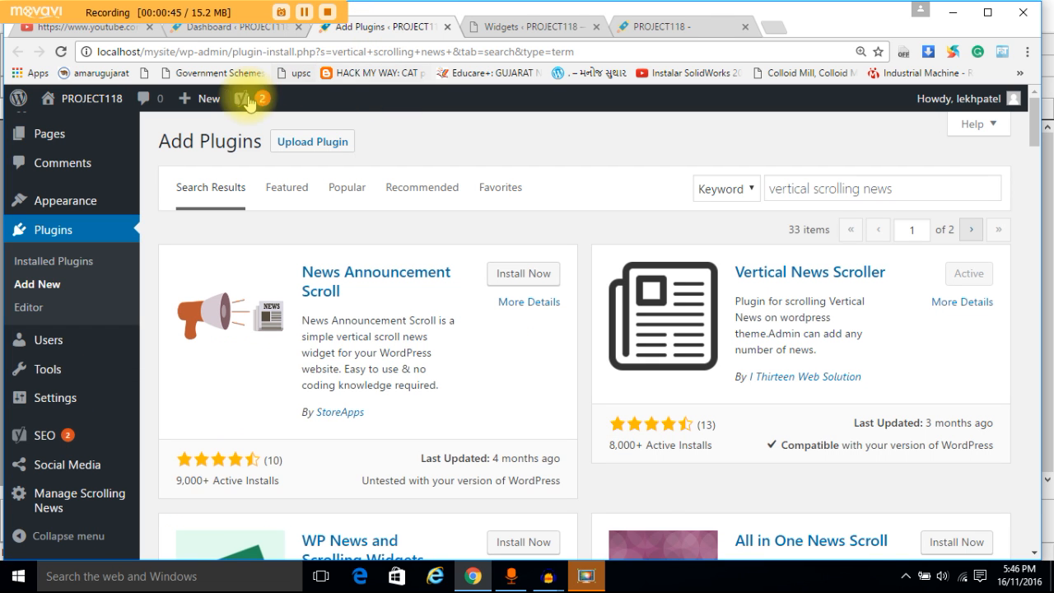
{"action": "left_click_drag", "start_coordinate": [759, 187], "coordinate": [893, 185]}
{"action": "left_click", "coordinate": [905, 185]}
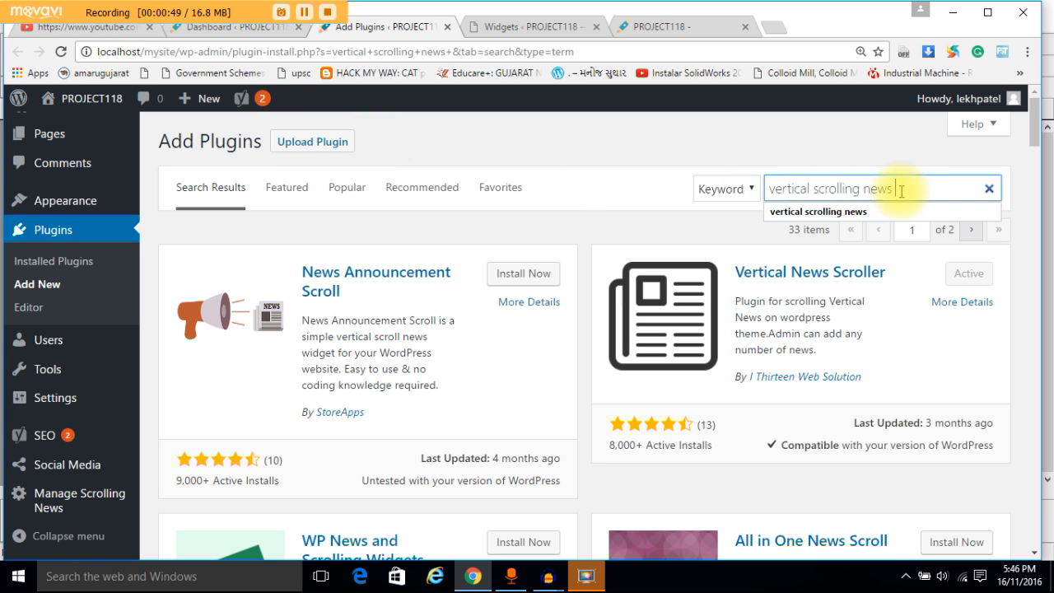
{"action": "left_click", "coordinate": [610, 183]}
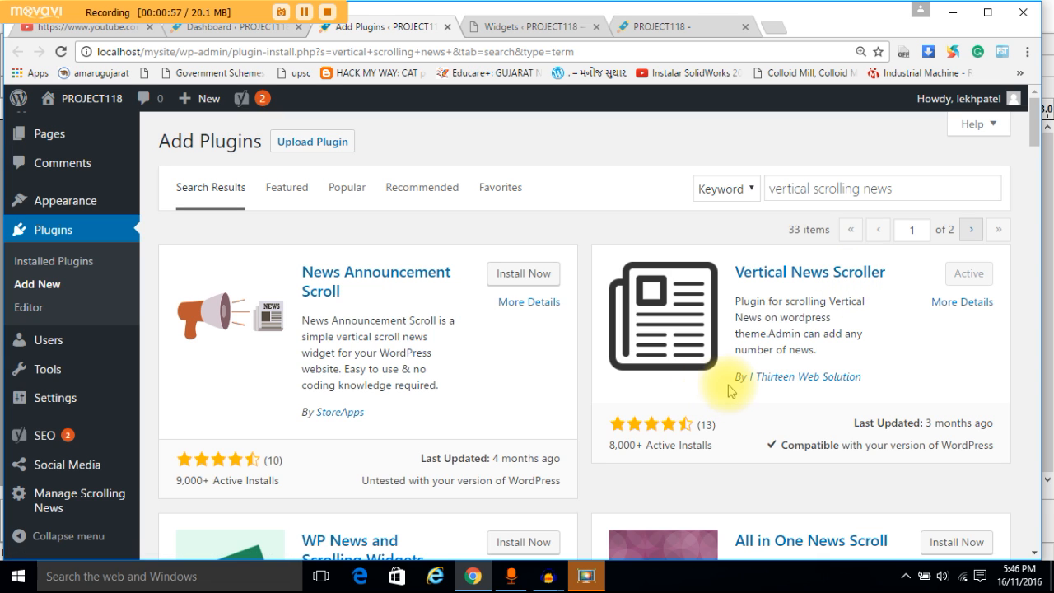
{"action": "left_click_drag", "start_coordinate": [737, 376], "coordinate": [841, 376]}
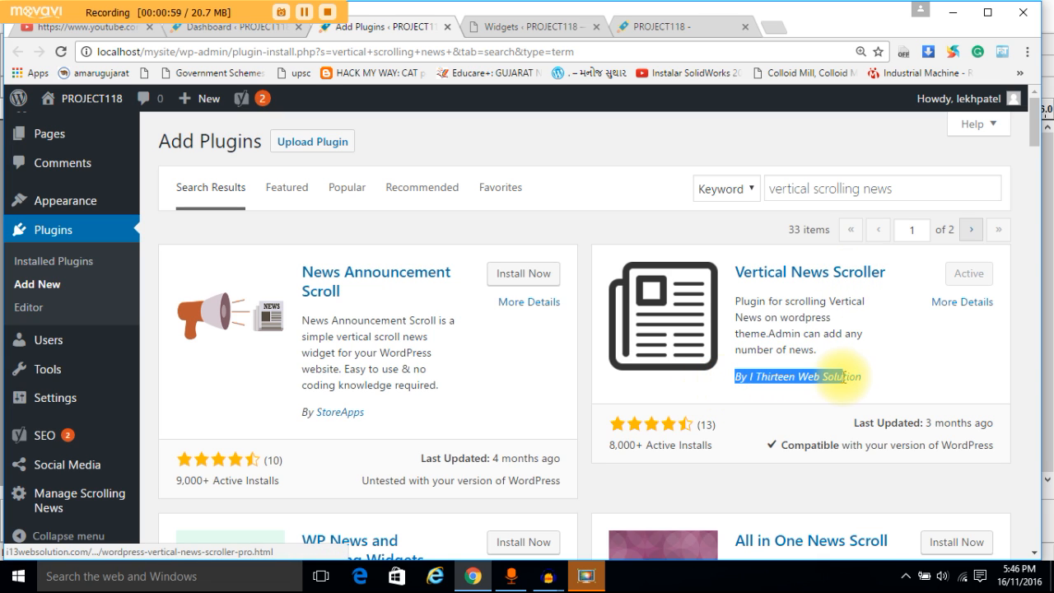
{"action": "left_click", "coordinate": [888, 373]}
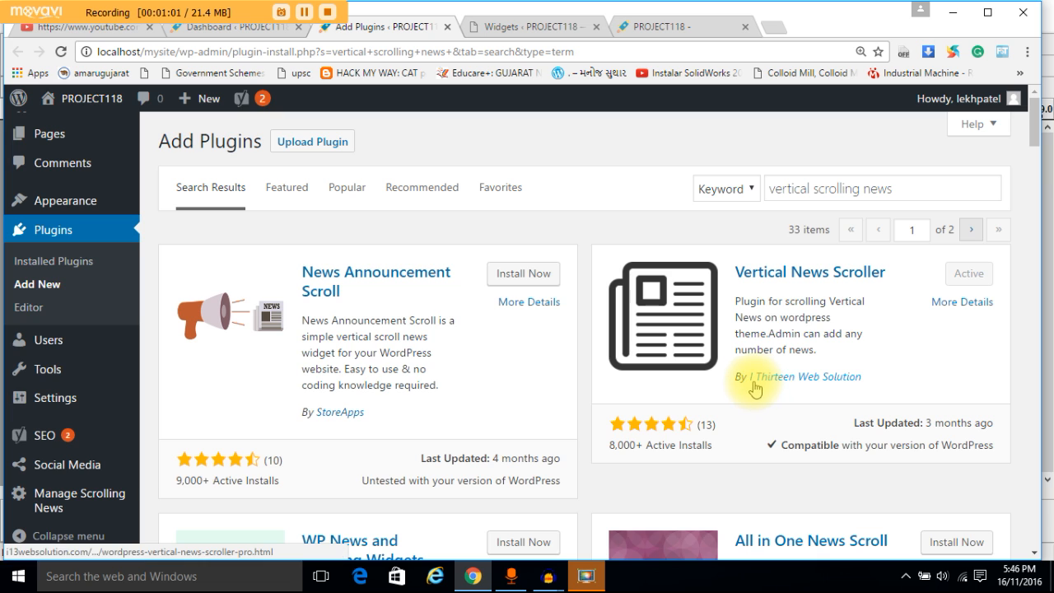
{"action": "left_click_drag", "start_coordinate": [885, 381], "coordinate": [737, 378]}
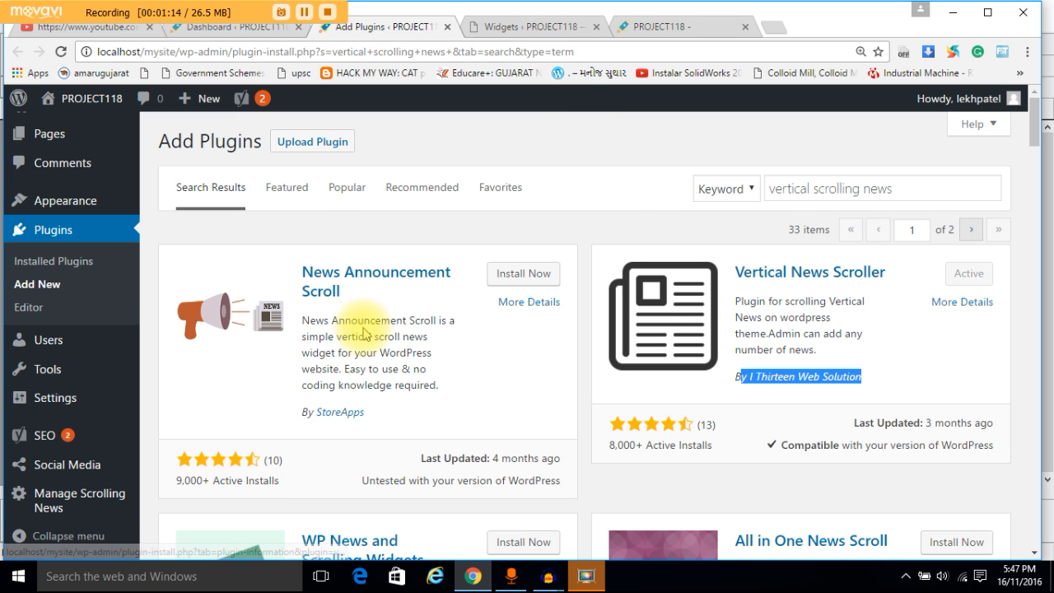
- Look through the other plugins in the search results and the Manage Scrolling News entry in the admin navigation
{"action": "scroll", "coordinate": [158, 381], "scroll_direction": "down", "scroll_amount": 2}
{"action": "scroll", "coordinate": [52, 412], "scroll_direction": "down", "scroll_amount": 4}
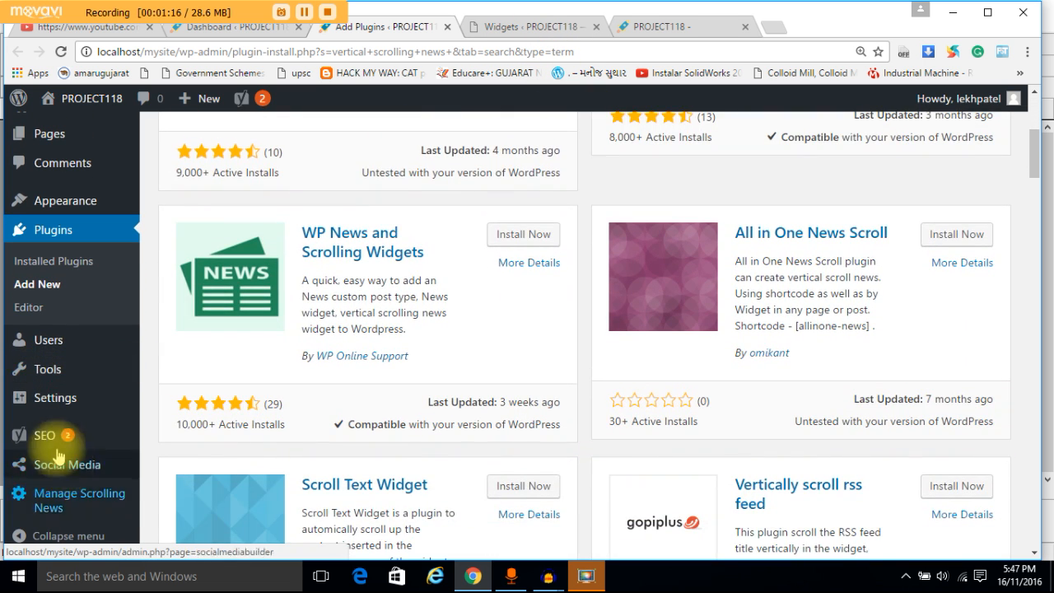
{"action": "scroll", "coordinate": [68, 498], "scroll_direction": "down", "scroll_amount": 1}
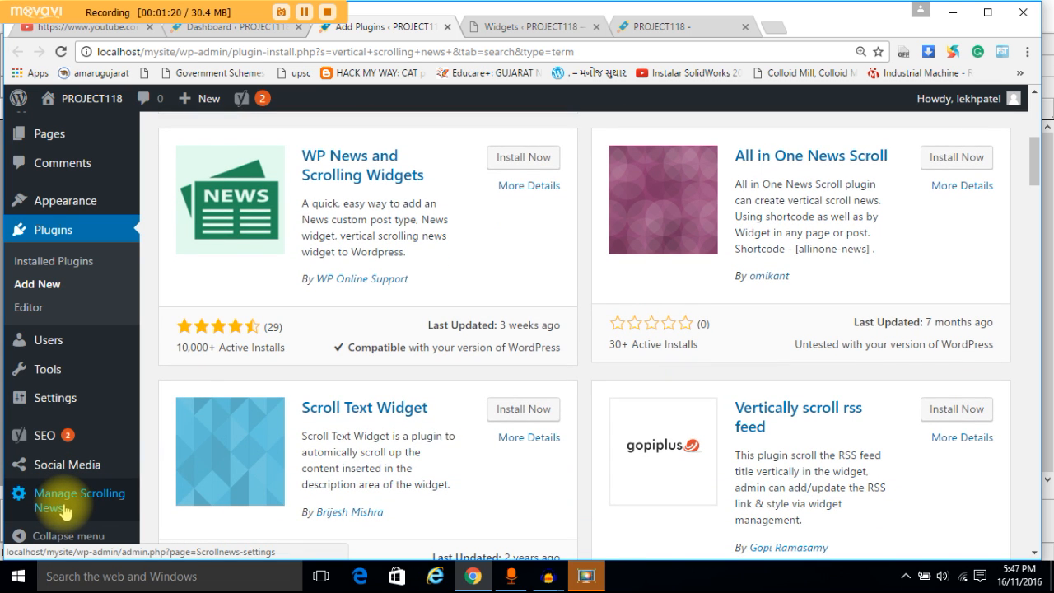
{"action": "scroll", "coordinate": [247, 354], "scroll_direction": "up", "scroll_amount": 3}
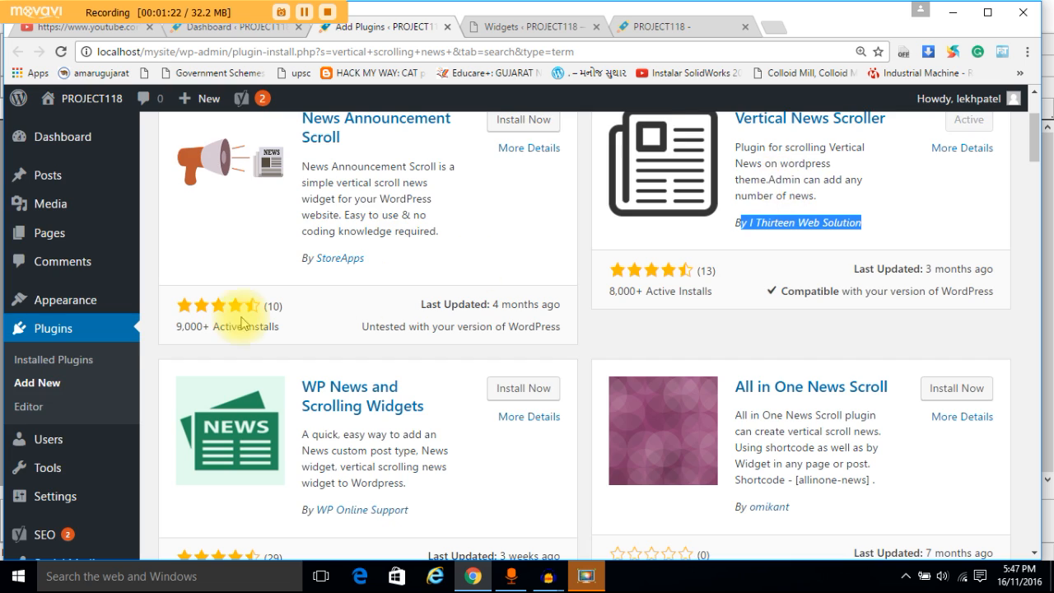
{"action": "scroll", "coordinate": [270, 309], "scroll_direction": "down", "scroll_amount": 3}
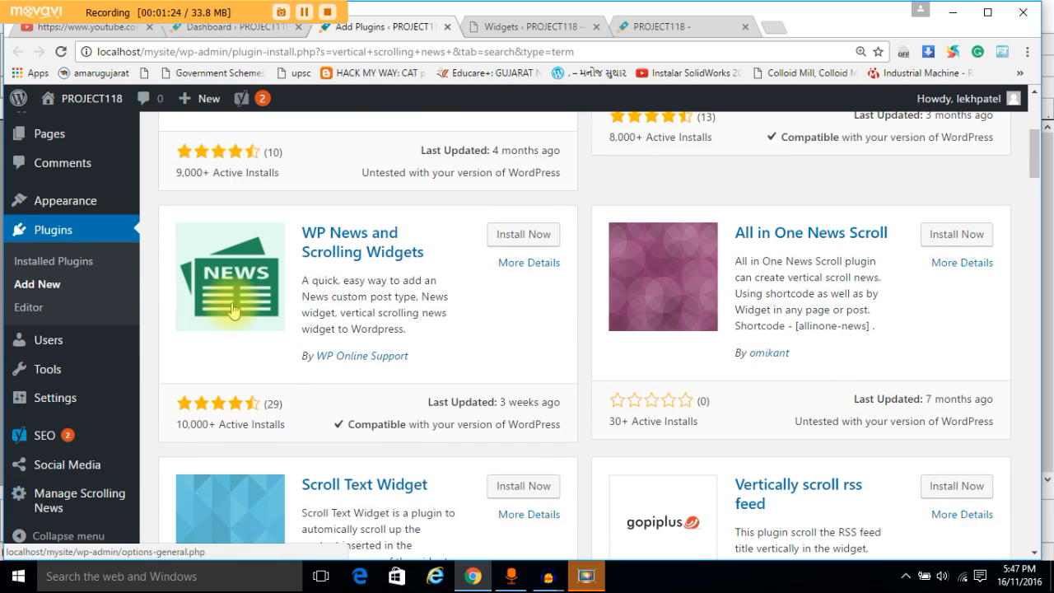
{"action": "scroll", "coordinate": [283, 247], "scroll_direction": "up", "scroll_amount": 4}
{"action": "scroll", "coordinate": [198, 302], "scroll_direction": "down", "scroll_amount": 3}
{"action": "scroll", "coordinate": [213, 296], "scroll_direction": "up", "scroll_amount": 3}
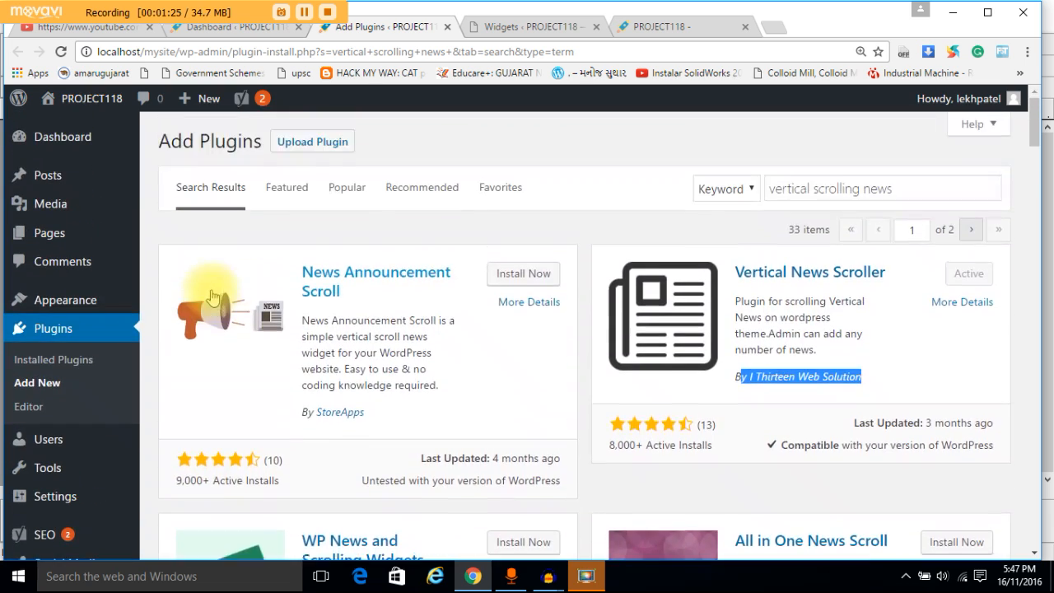
{"action": "scroll", "coordinate": [28, 424], "scroll_direction": "down", "scroll_amount": 3}
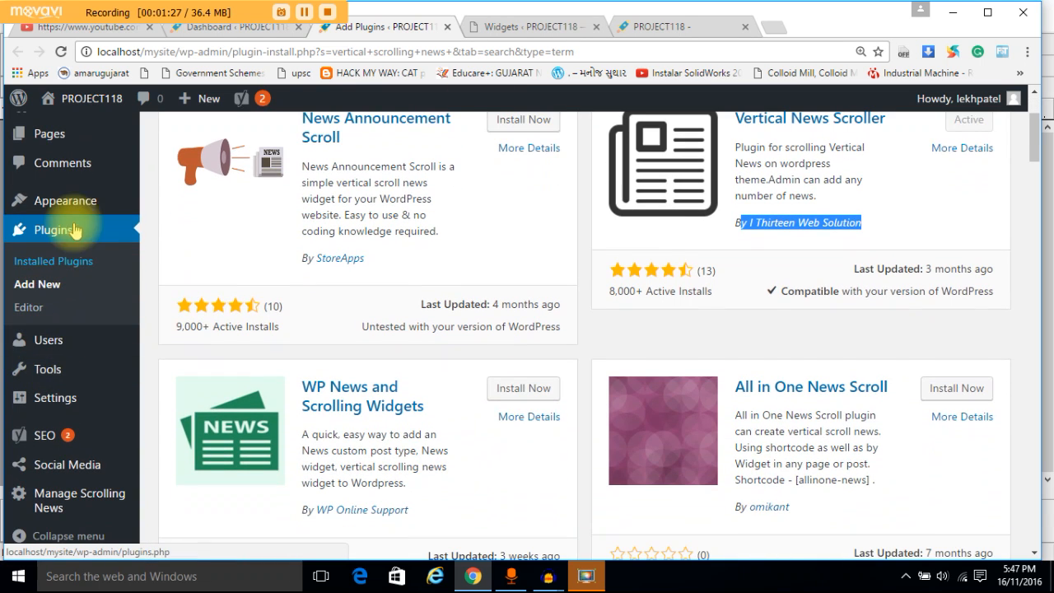
{"action": "mouse_move", "coordinate": [75, 203]}
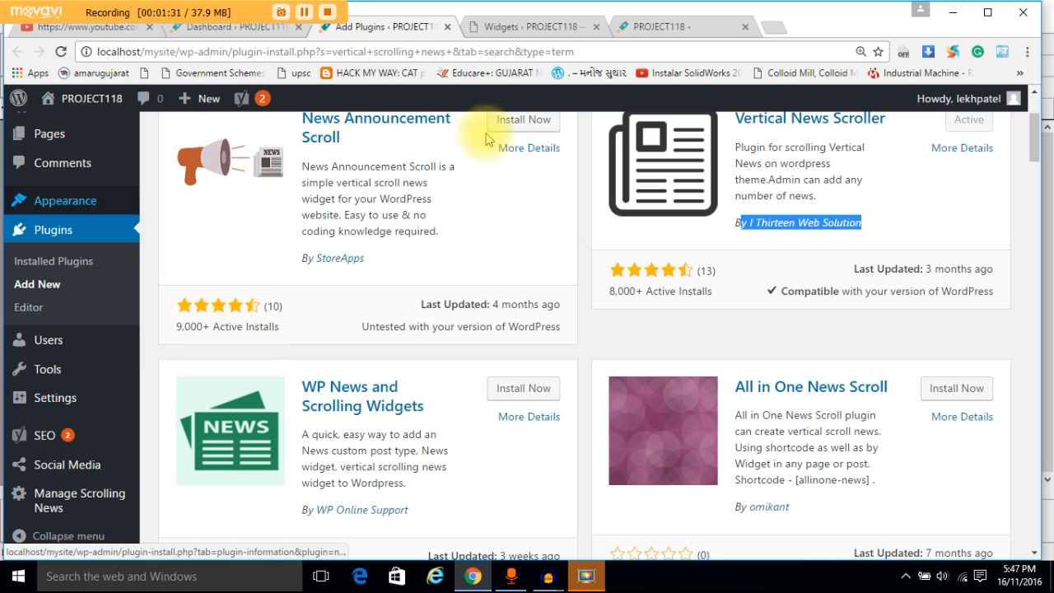
- Switch to the Widgets page and review the widgets placed in the Sidebar area
{"action": "left_click", "coordinate": [499, 27]}
{"action": "scroll", "coordinate": [283, 263], "scroll_direction": "up", "scroll_amount": 1}
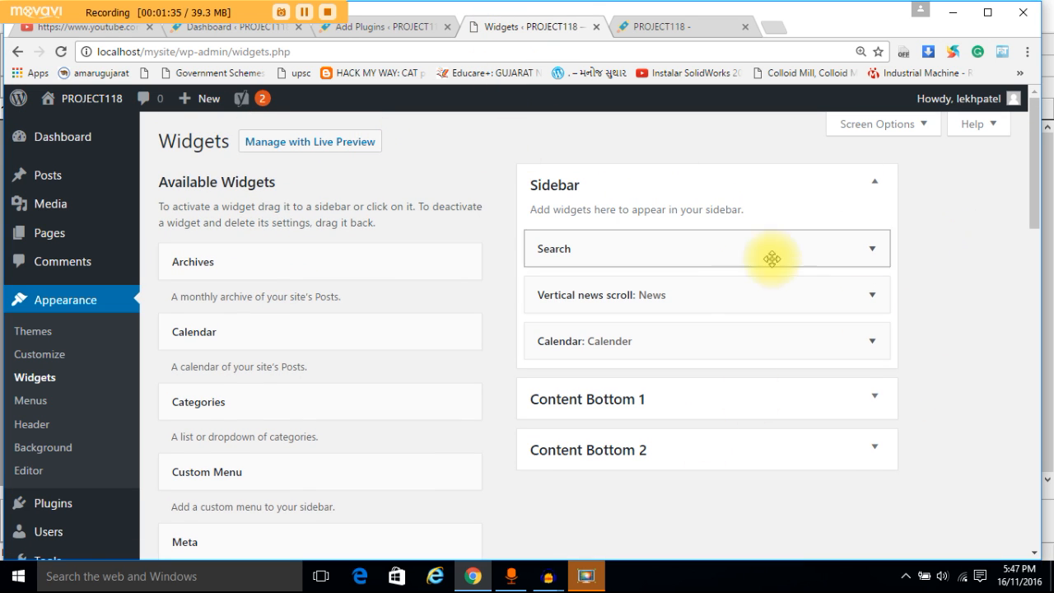
{"action": "scroll", "coordinate": [365, 257], "scroll_direction": "down", "scroll_amount": 1}
{"action": "scroll", "coordinate": [366, 262], "scroll_direction": "up", "scroll_amount": 1}
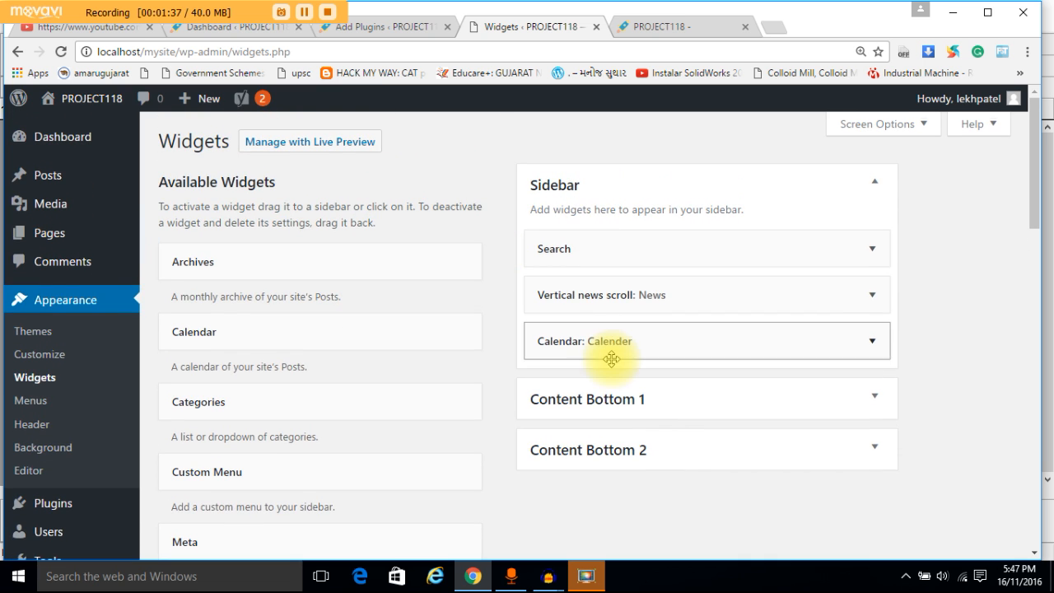
- Add another Vertical news scroll widget from the available widgets to the Sidebar, beneath the Calendar widget
{"action": "scroll", "coordinate": [271, 387], "scroll_direction": "down", "scroll_amount": 5}
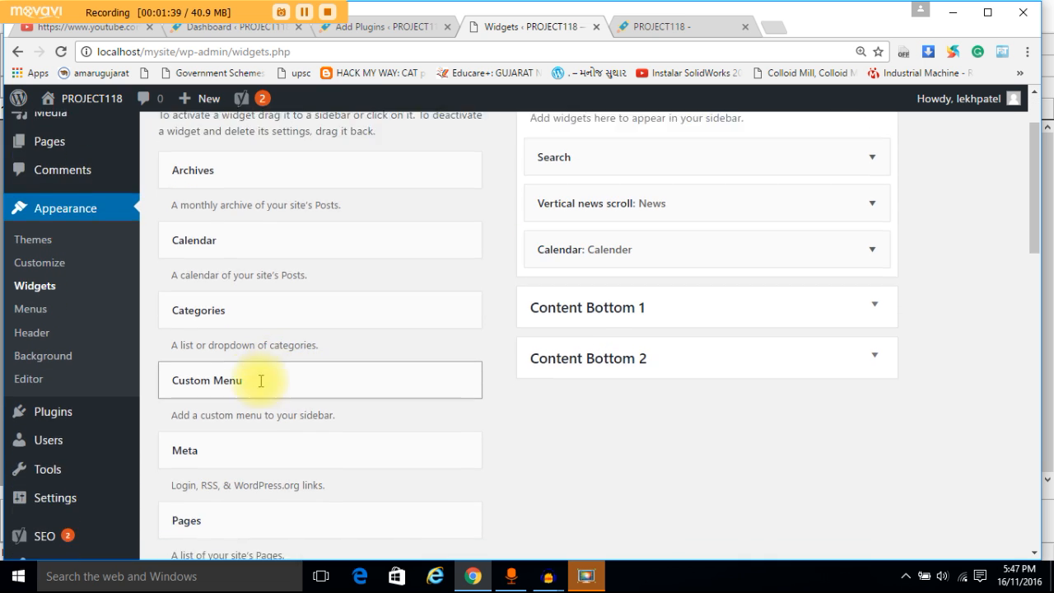
{"action": "scroll", "coordinate": [216, 385], "scroll_direction": "down", "scroll_amount": 4}
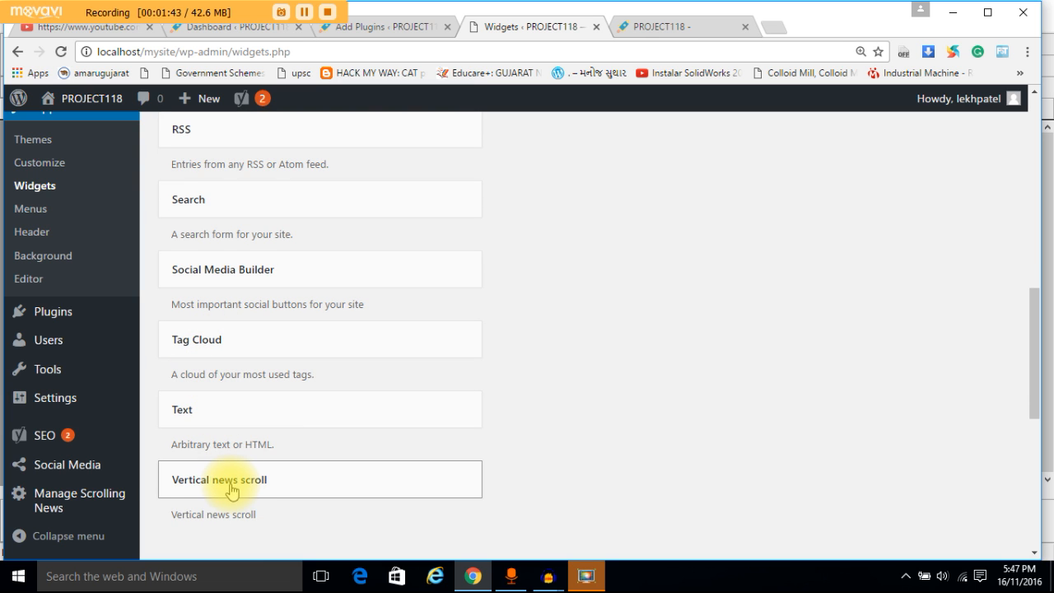
{"action": "left_click_drag", "start_coordinate": [229, 485], "coordinate": [626, 347]}
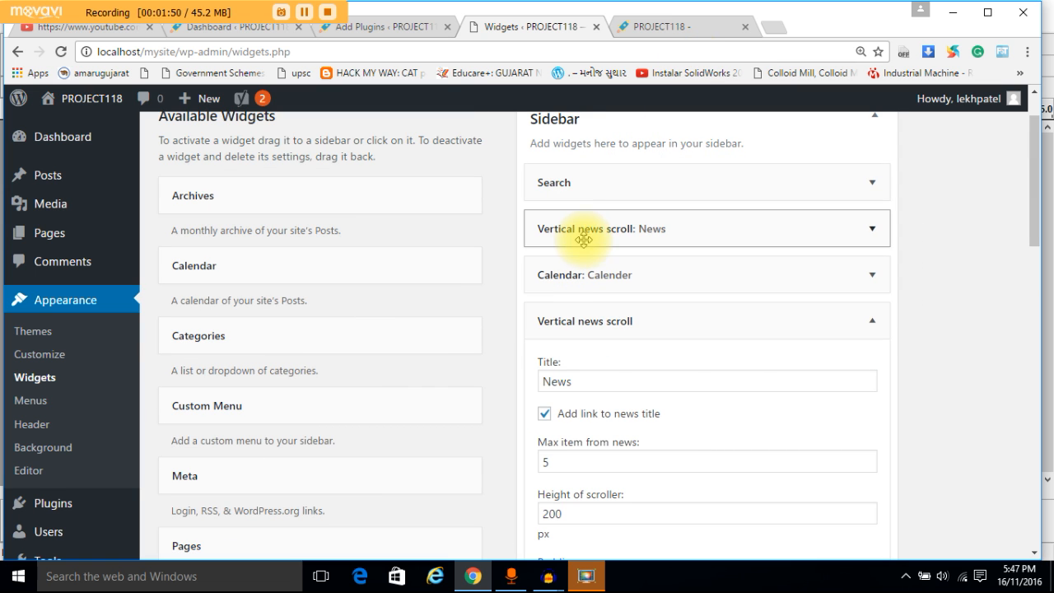
- Delete the newly added Vertical news scroll widget from the Sidebar
{"action": "scroll", "coordinate": [861, 280], "scroll_direction": "down", "scroll_amount": 5}
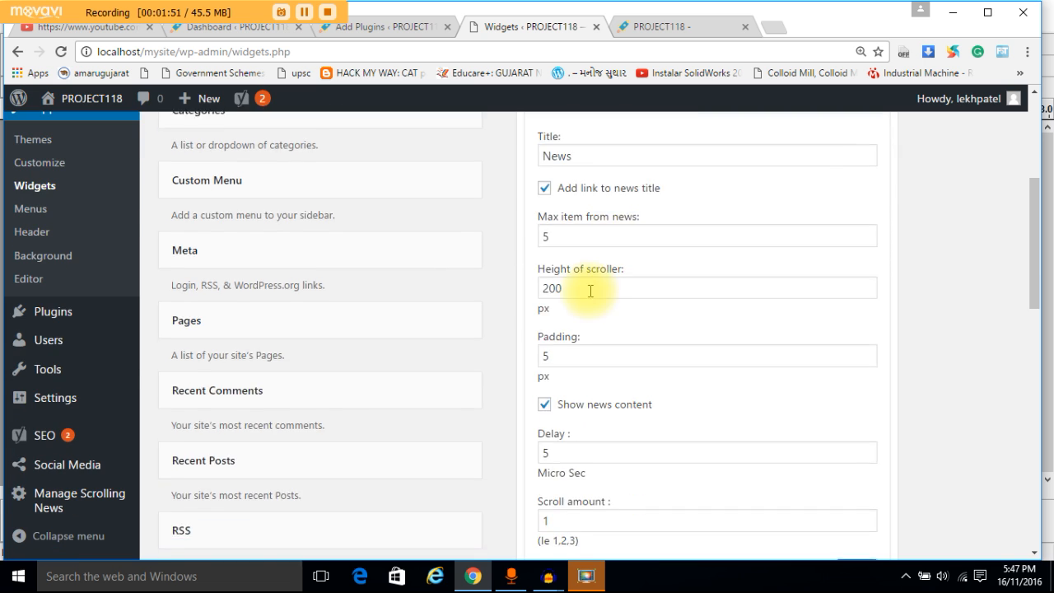
{"action": "left_click", "coordinate": [550, 329]}
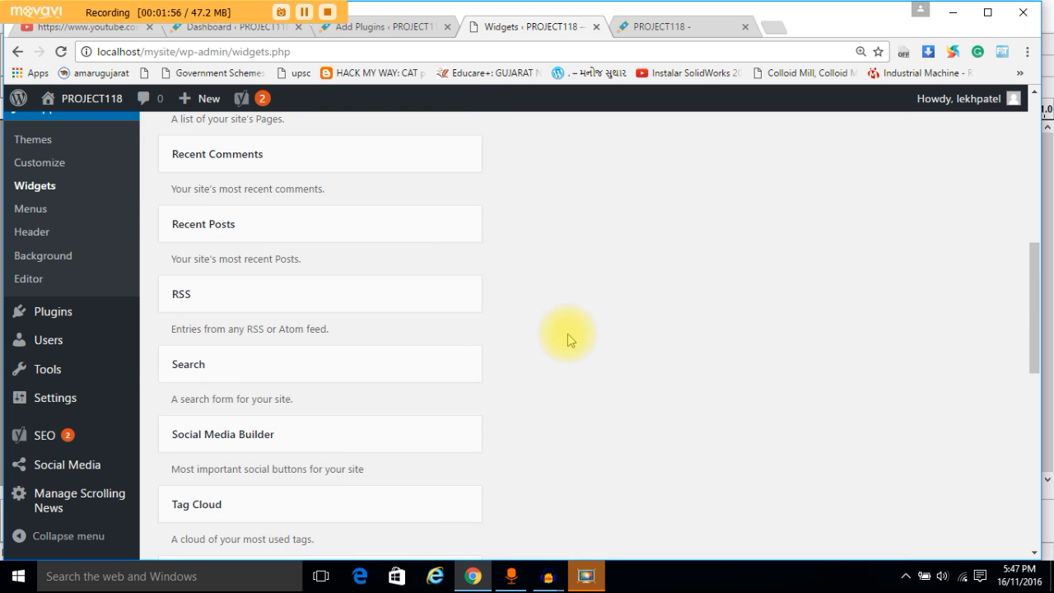
- Expand the existing News scroll widget in the Sidebar, review its title, maximum items and scroller height settings, and save the widget
{"action": "scroll", "coordinate": [628, 306], "scroll_direction": "up", "scroll_amount": 6}
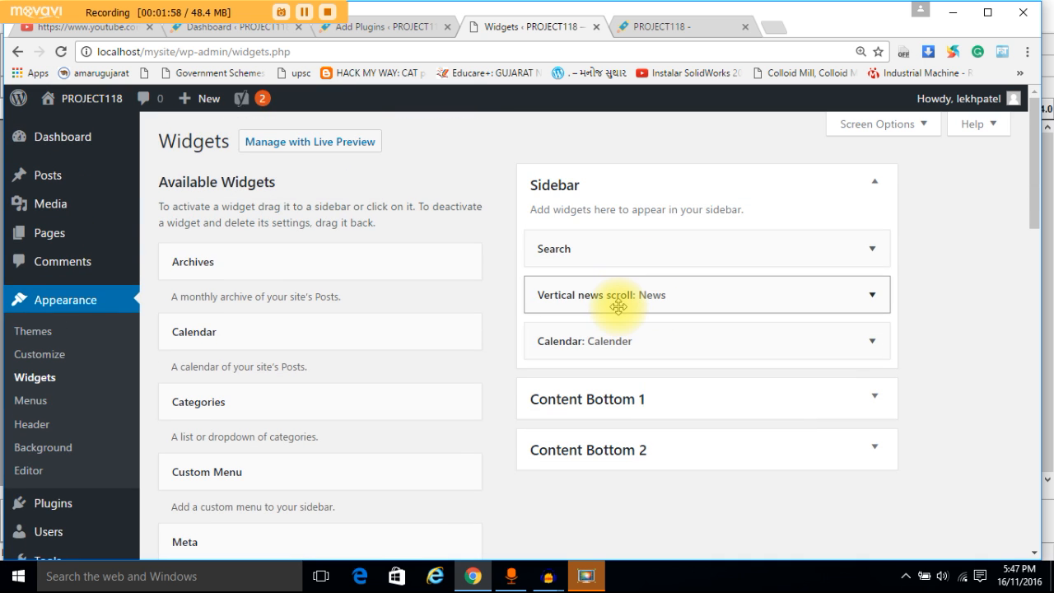
{"action": "left_click", "coordinate": [596, 294]}
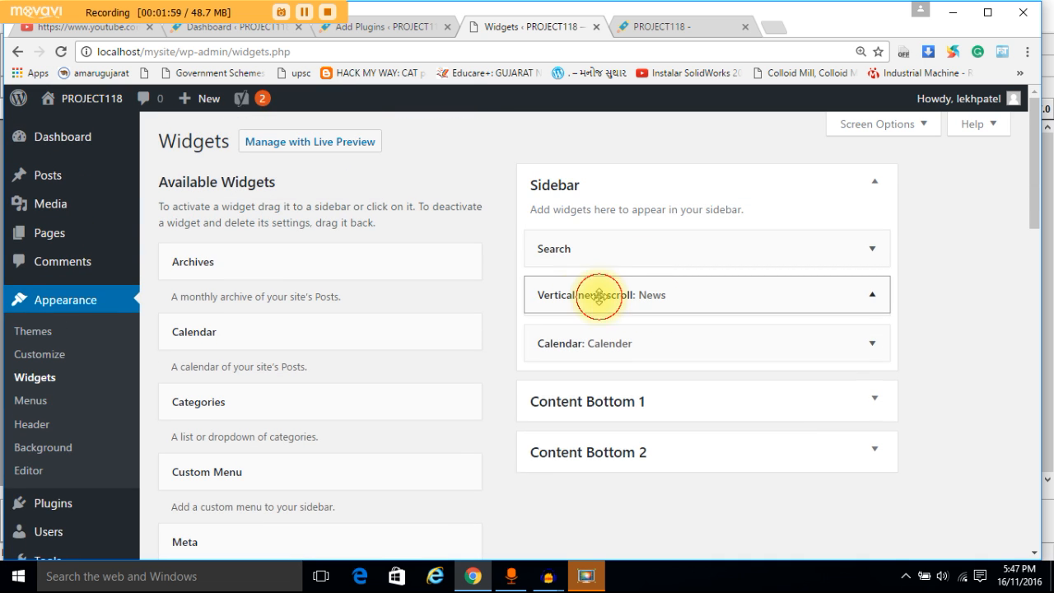
{"action": "scroll", "coordinate": [607, 340], "scroll_direction": "down", "scroll_amount": 1}
{"action": "scroll", "coordinate": [608, 341], "scroll_direction": "down", "scroll_amount": 1}
{"action": "left_click_drag", "start_coordinate": [581, 278], "coordinate": [554, 275]}
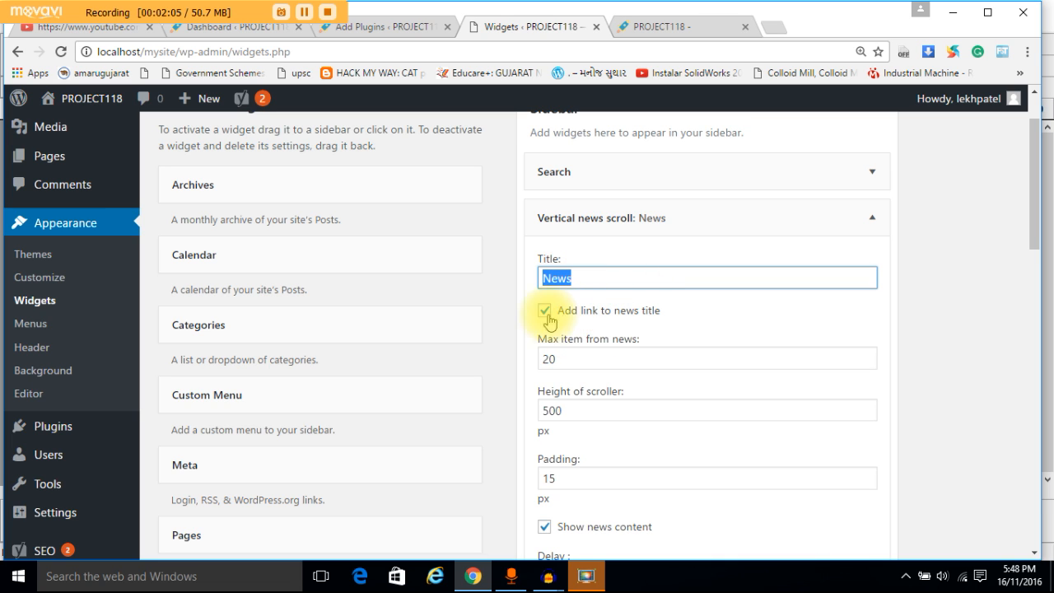
{"action": "left_click", "coordinate": [577, 363]}
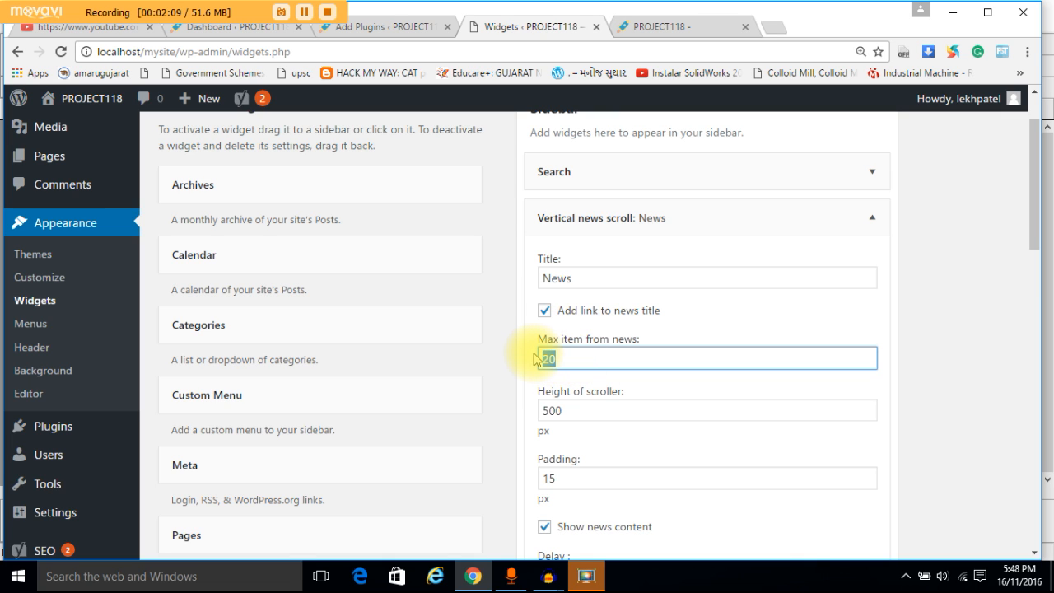
{"action": "left_click", "coordinate": [656, 357]}
{"action": "scroll", "coordinate": [626, 371], "scroll_direction": "down", "scroll_amount": 2}
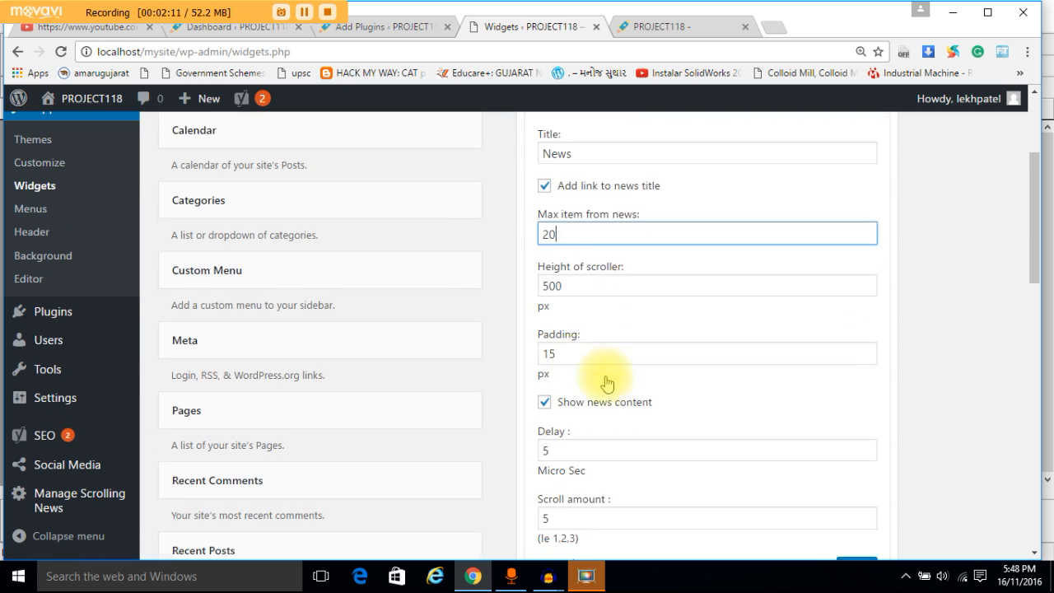
{"action": "left_click", "coordinate": [563, 257]}
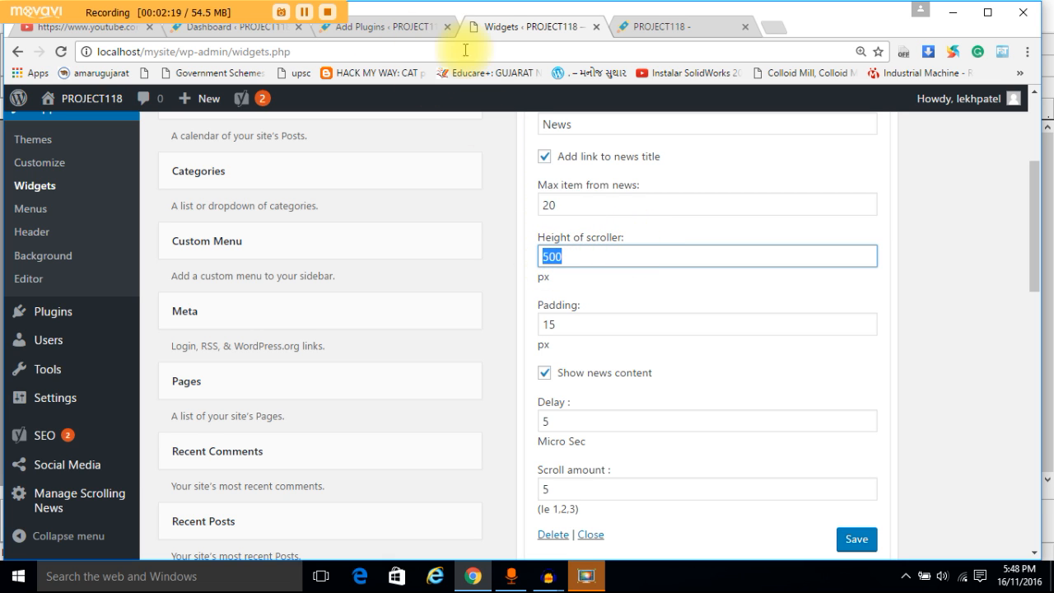
{"action": "left_click", "coordinate": [855, 539]}
- Switch to the site's front page and check the scrolling News section in its sidebar
{"action": "left_click", "coordinate": [664, 22]}
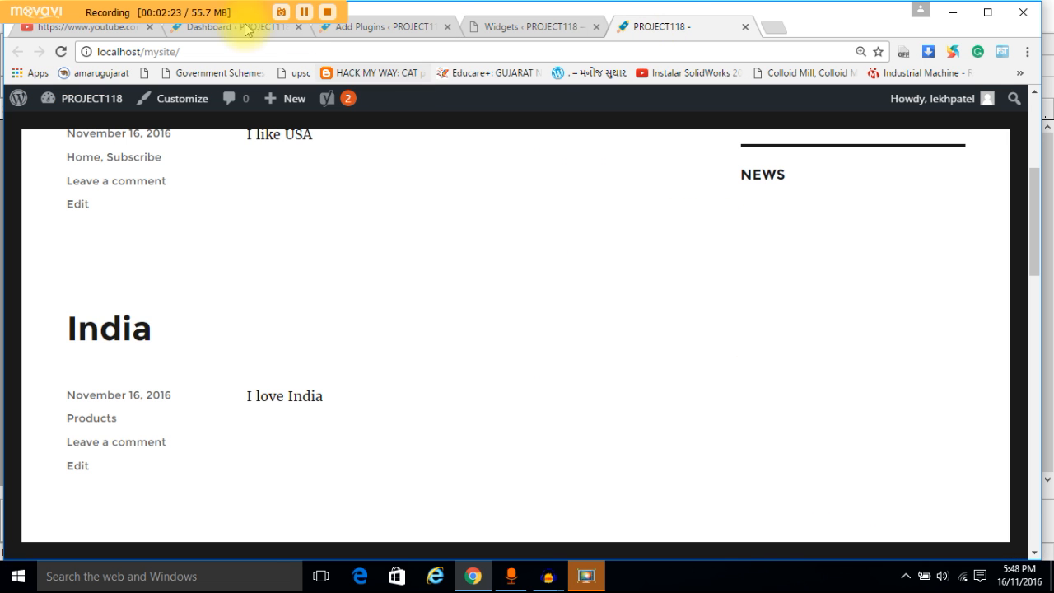
{"action": "scroll", "coordinate": [809, 270], "scroll_direction": "down", "scroll_amount": 1}
{"action": "scroll", "coordinate": [813, 296], "scroll_direction": "down", "scroll_amount": 2}
{"action": "scroll", "coordinate": [811, 288], "scroll_direction": "up", "scroll_amount": 4}
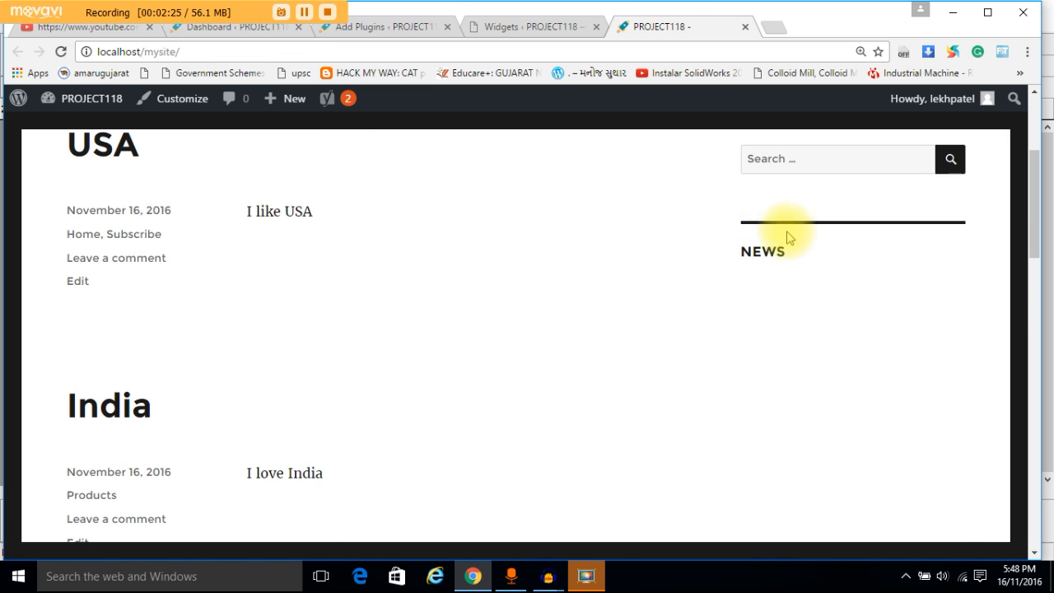
{"action": "scroll", "coordinate": [784, 307], "scroll_direction": "down", "scroll_amount": 3}
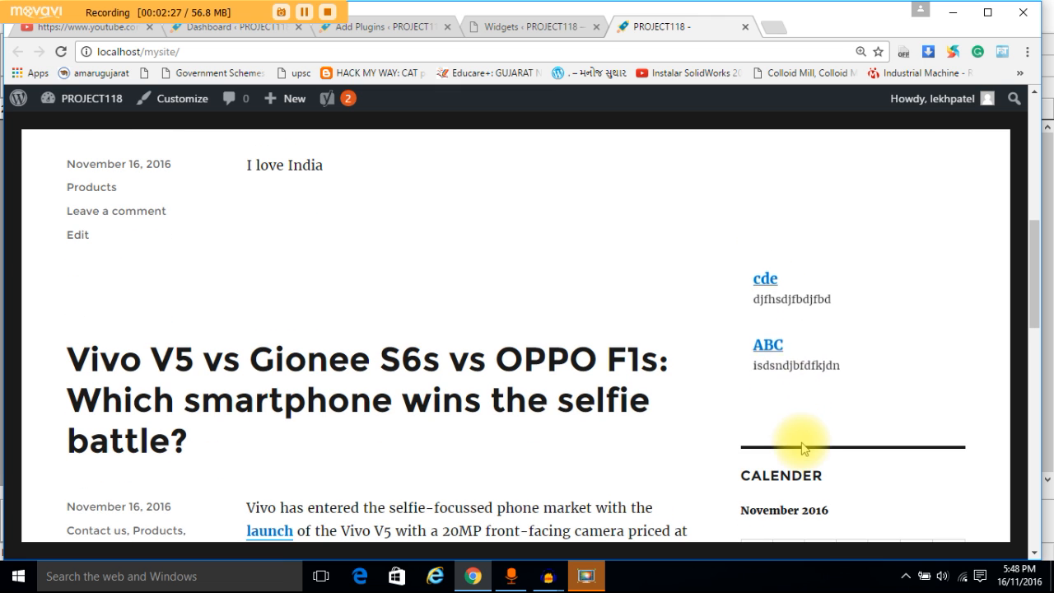
- Return to the Widgets page, set the News widget's height of scroller to 100 px and save it
{"action": "left_click", "coordinate": [410, 29]}
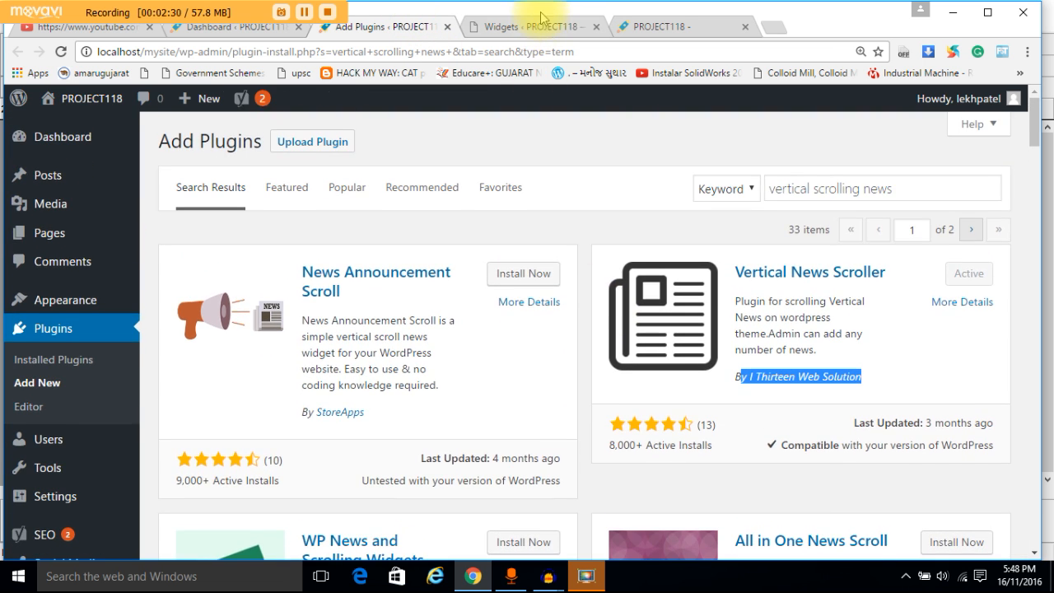
{"action": "left_click", "coordinate": [539, 30]}
{"action": "left_click", "coordinate": [576, 256]}
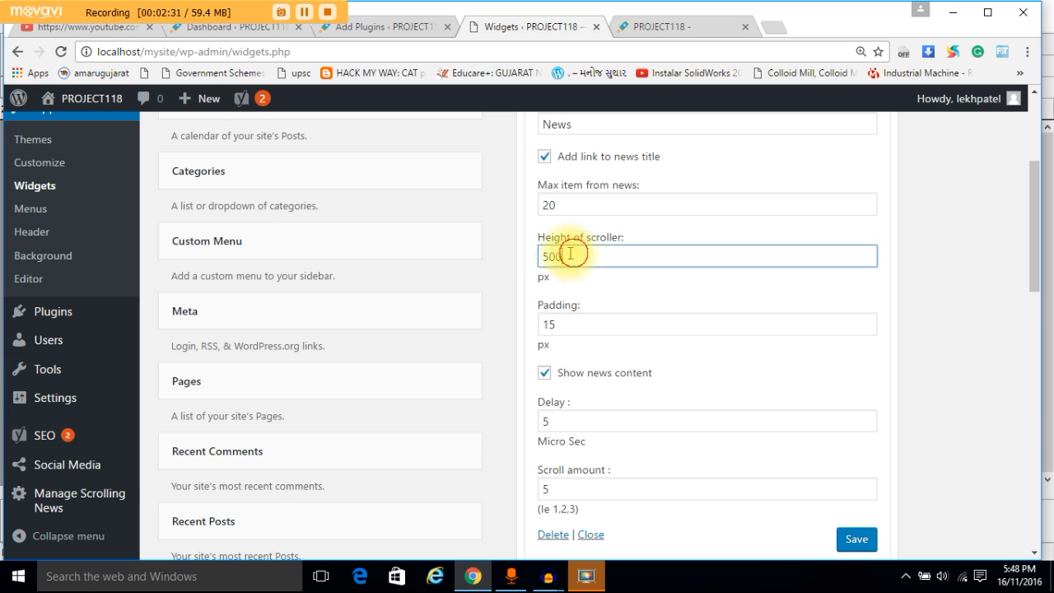
{"action": "left_click_drag", "start_coordinate": [571, 256], "coordinate": [540, 255]}
{"action": "type", "text": "1"}
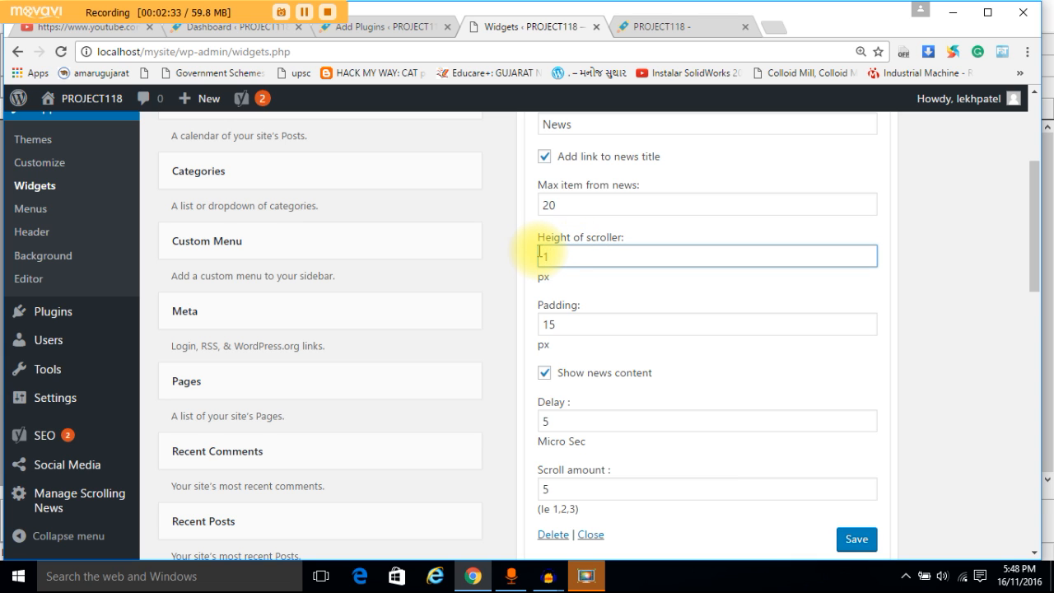
{"action": "type", "text": "00"}
{"action": "left_click", "coordinate": [851, 539]}
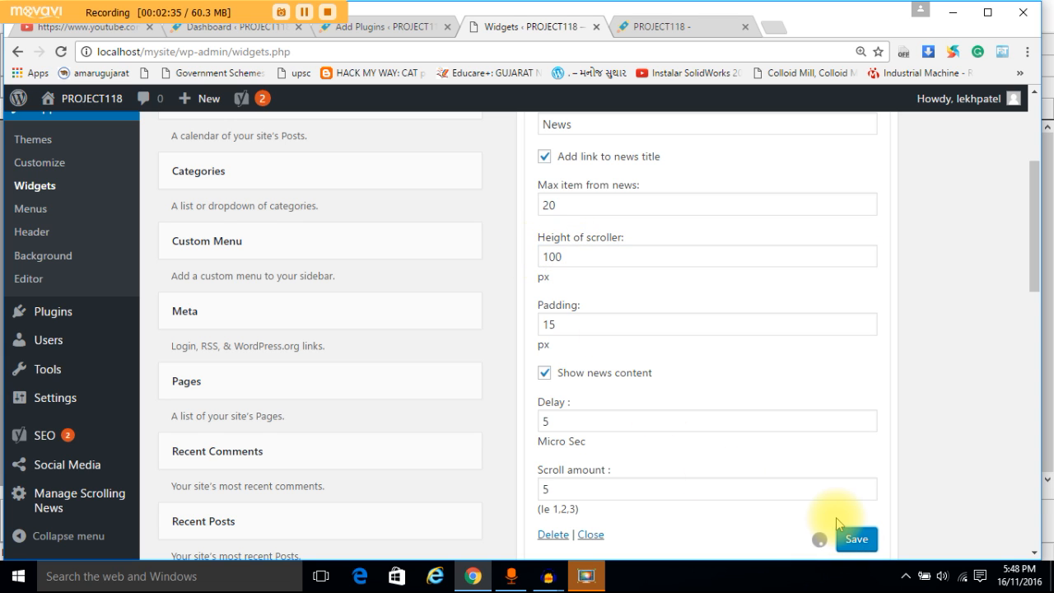
- Reload the site's front page and check the height of the scrolling News section in the sidebar
{"action": "left_click", "coordinate": [684, 30]}
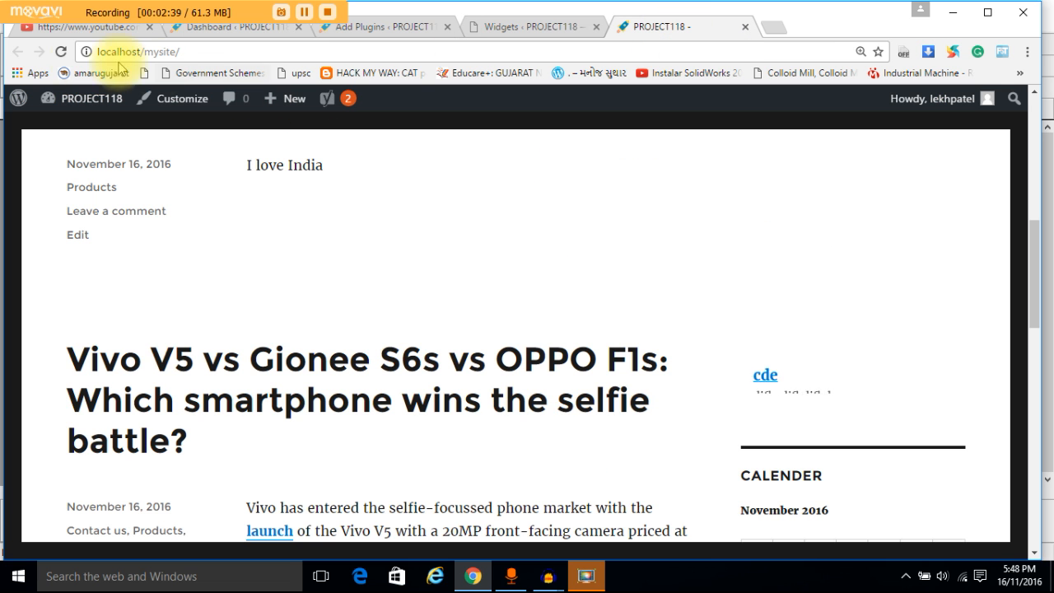
{"action": "left_click", "coordinate": [60, 51]}
{"action": "scroll", "coordinate": [689, 255], "scroll_direction": "up", "scroll_amount": 3}
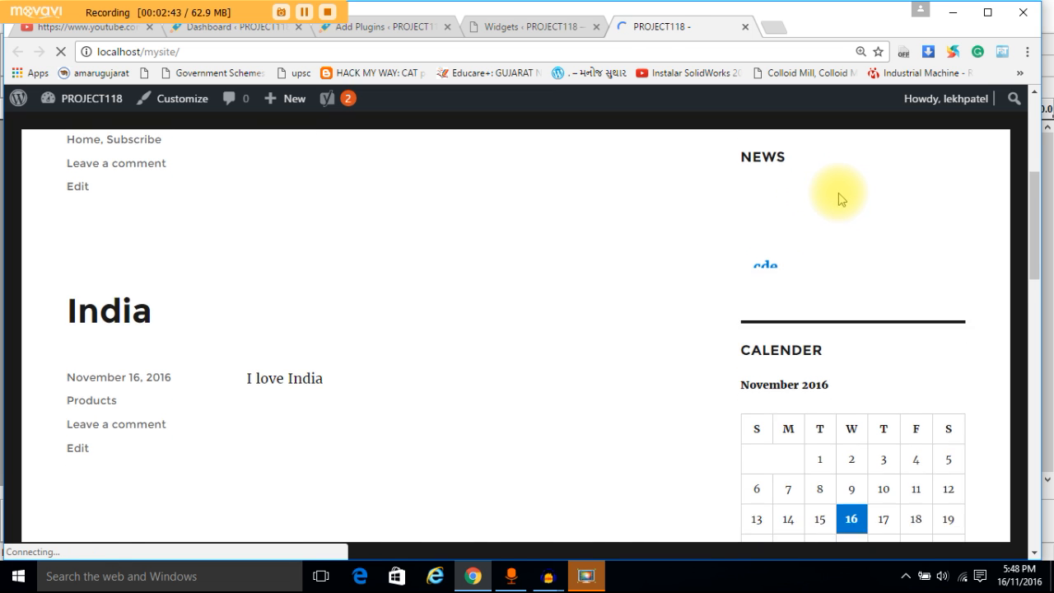
{"action": "scroll", "coordinate": [797, 222], "scroll_direction": "up", "scroll_amount": 1}
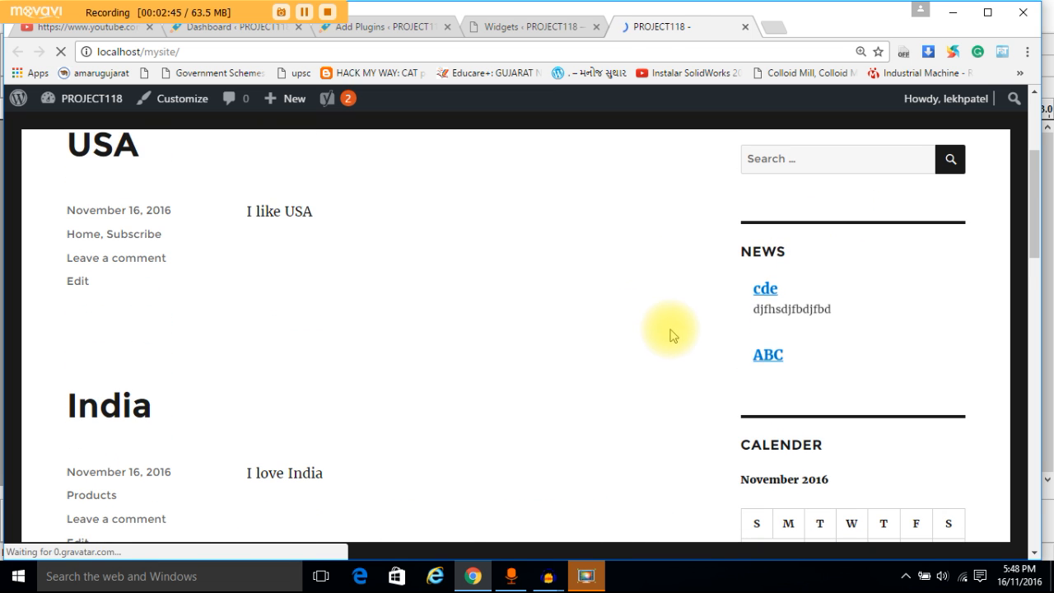
- Return to the Widgets page, set the News widget's height of scroller to 300 px and save it
{"action": "left_click", "coordinate": [505, 28]}
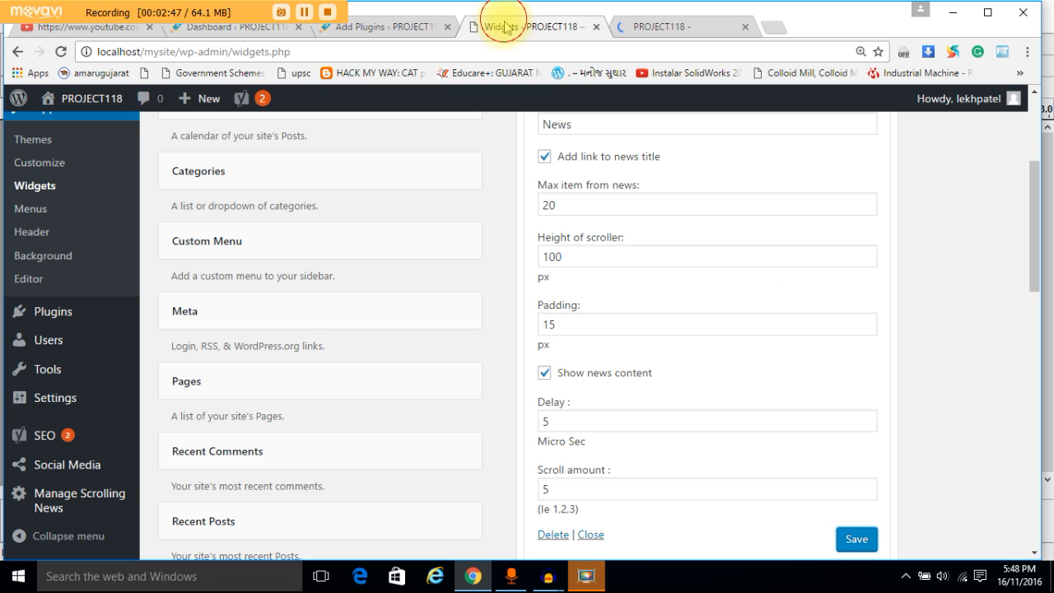
{"action": "left_click_drag", "start_coordinate": [575, 257], "coordinate": [528, 251]}
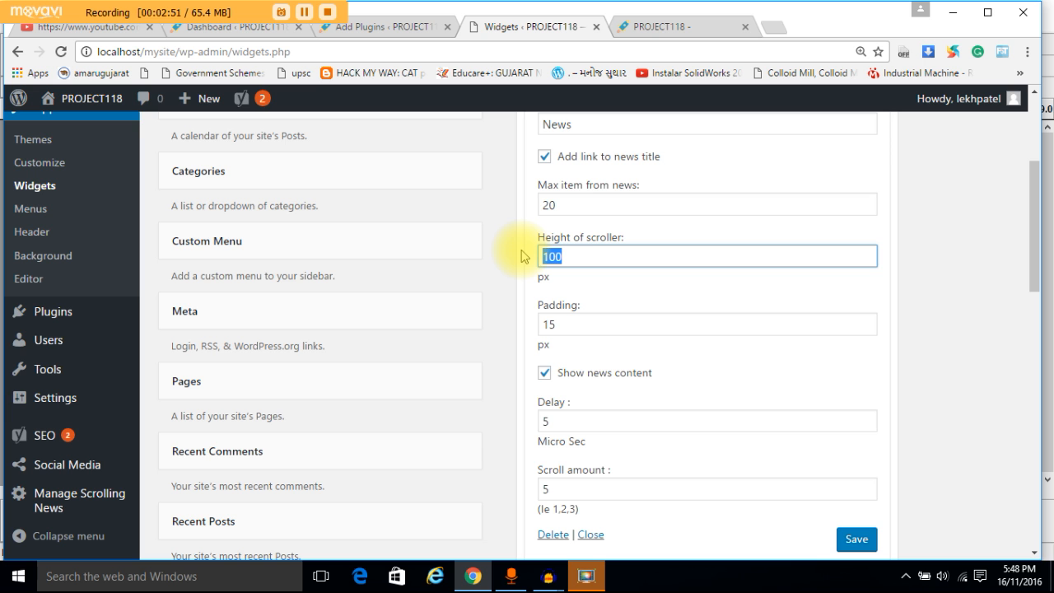
{"action": "scroll", "coordinate": [876, 499], "scroll_direction": "down", "scroll_amount": 2}
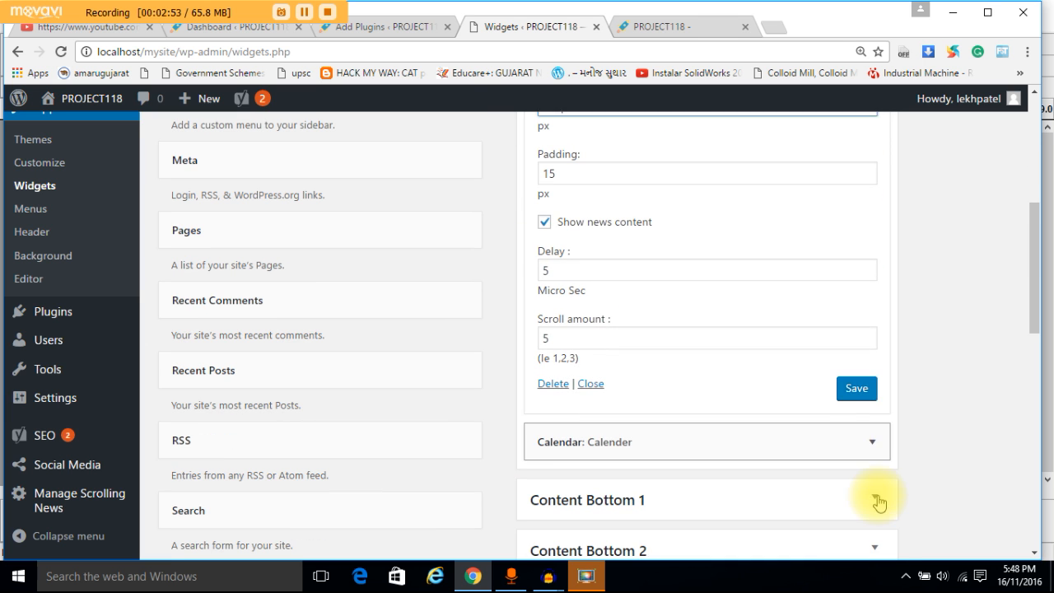
{"action": "left_click", "coordinate": [857, 385]}
{"action": "scroll", "coordinate": [717, 353], "scroll_direction": "up", "scroll_amount": 4}
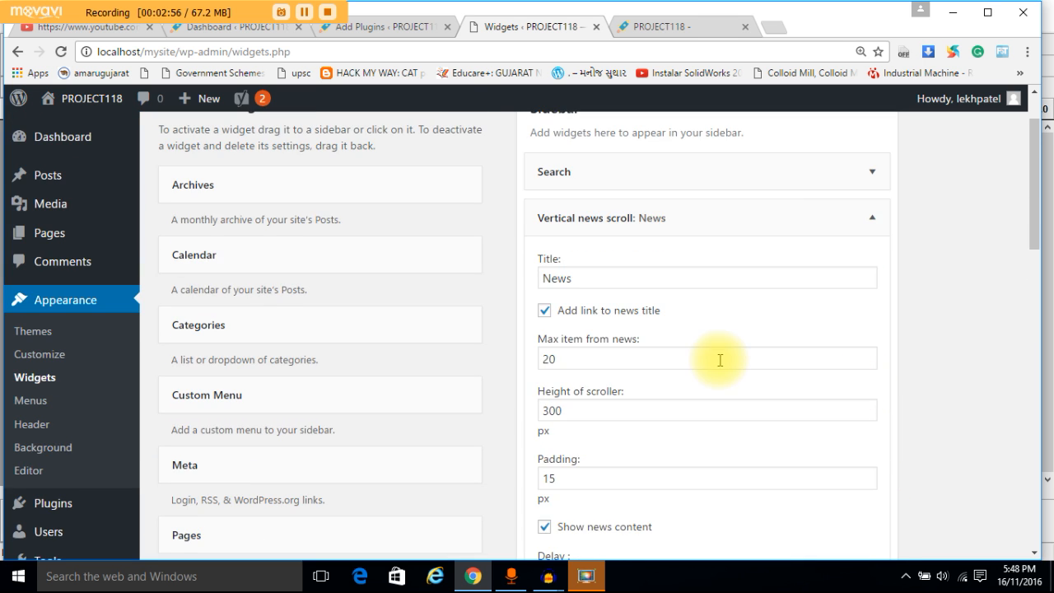
- Review the News widget's padding, delay and scroll amount settings, and watch the scrolling on the front page
{"action": "scroll", "coordinate": [659, 353], "scroll_direction": "down", "scroll_amount": 2}
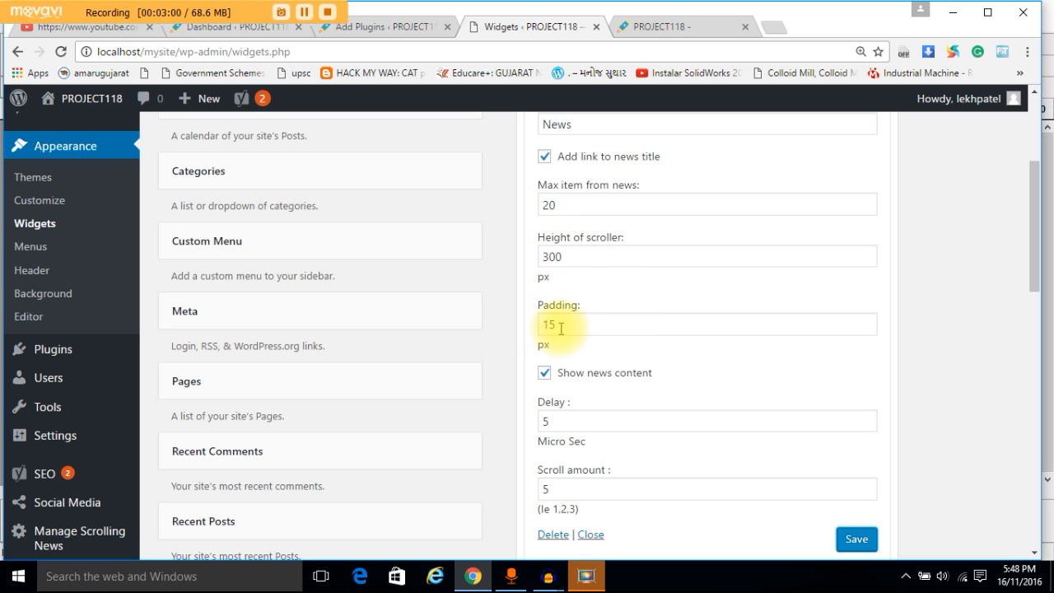
{"action": "scroll", "coordinate": [607, 352], "scroll_direction": "down", "scroll_amount": 1}
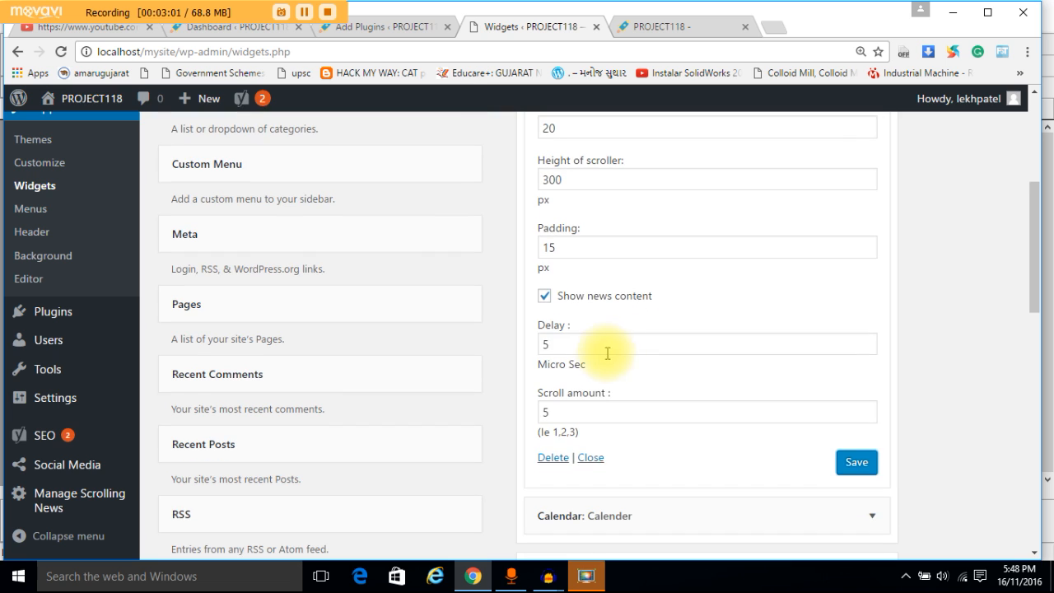
{"action": "left_click_drag", "start_coordinate": [538, 394], "coordinate": [618, 395]}
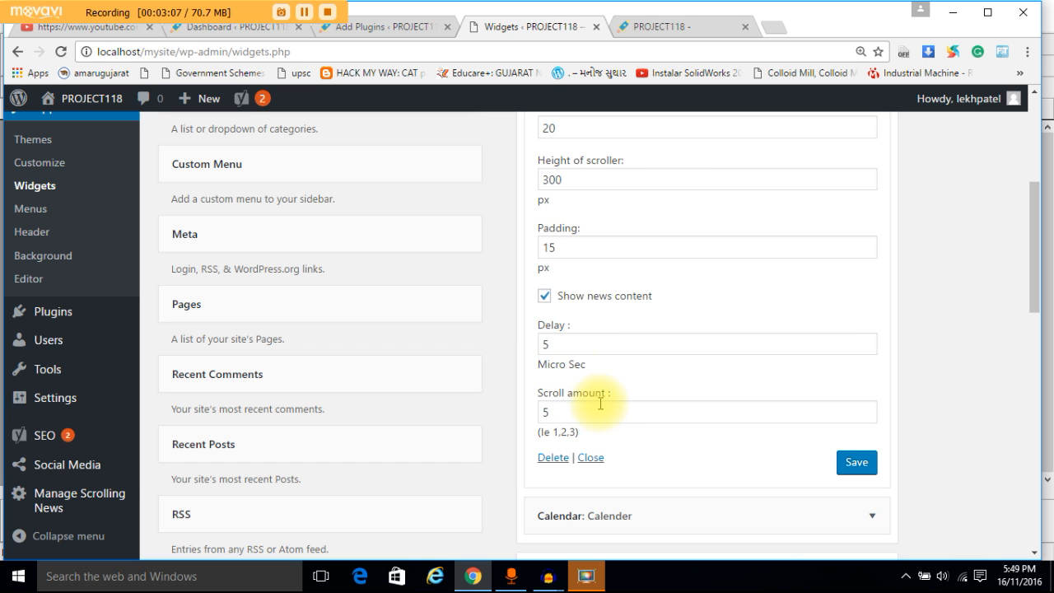
{"action": "left_click", "coordinate": [671, 27]}
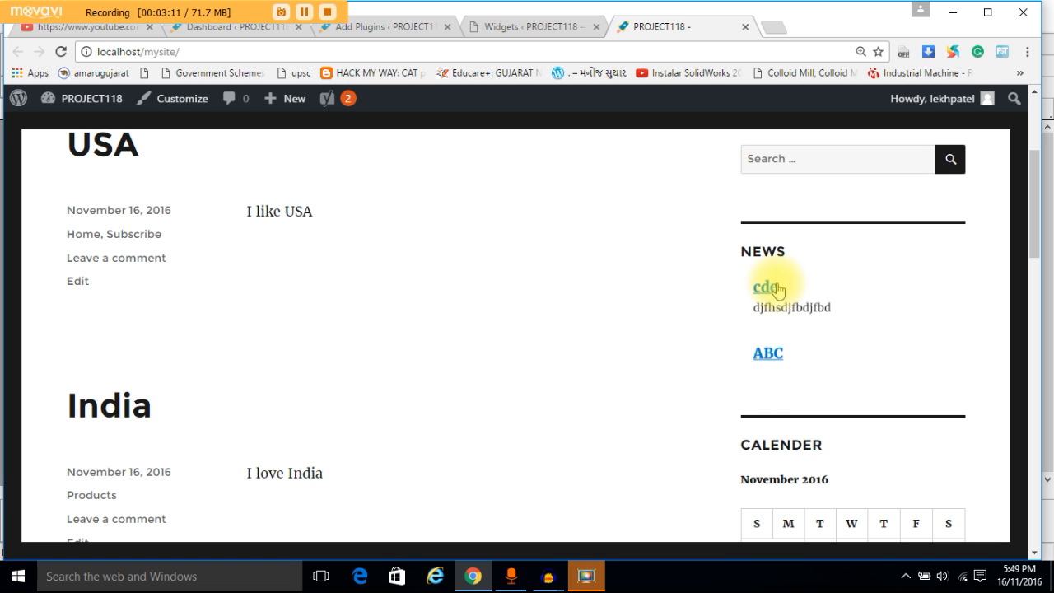
- Set the News widget's scroll amount to 50 on the Widgets page and save it
{"action": "left_click", "coordinate": [535, 27]}
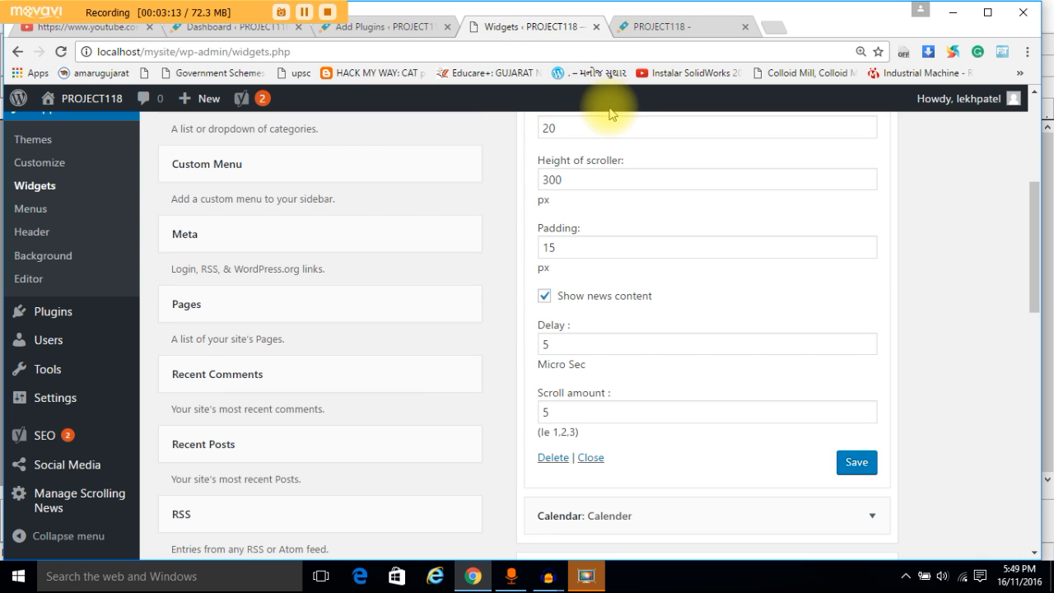
{"action": "left_click_drag", "start_coordinate": [551, 412], "coordinate": [532, 412]}
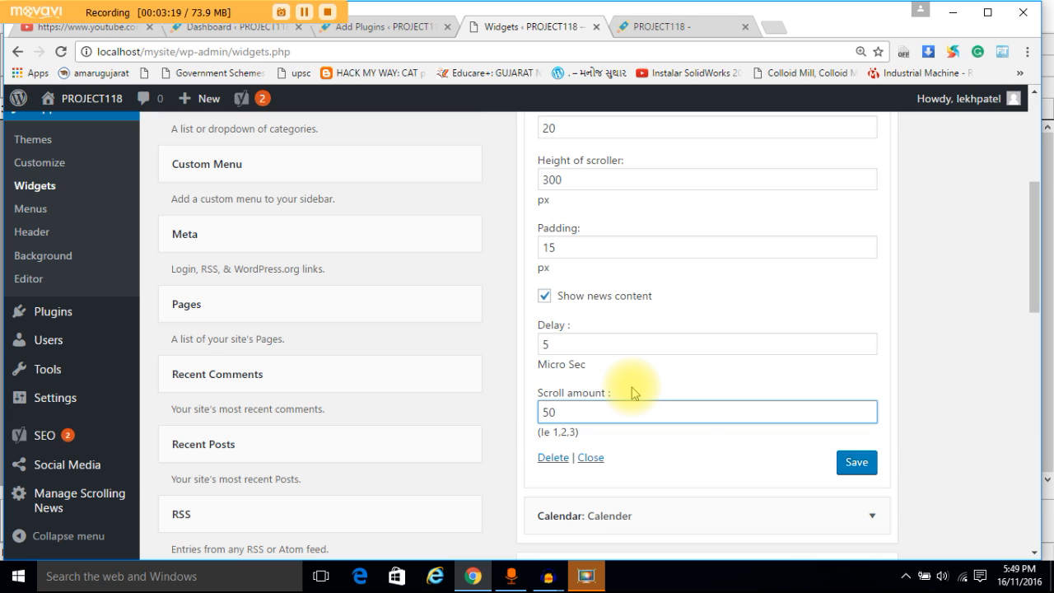
- Reload the front page and check how the News section scrolls with the changed scroll amount
{"action": "left_click", "coordinate": [691, 30]}
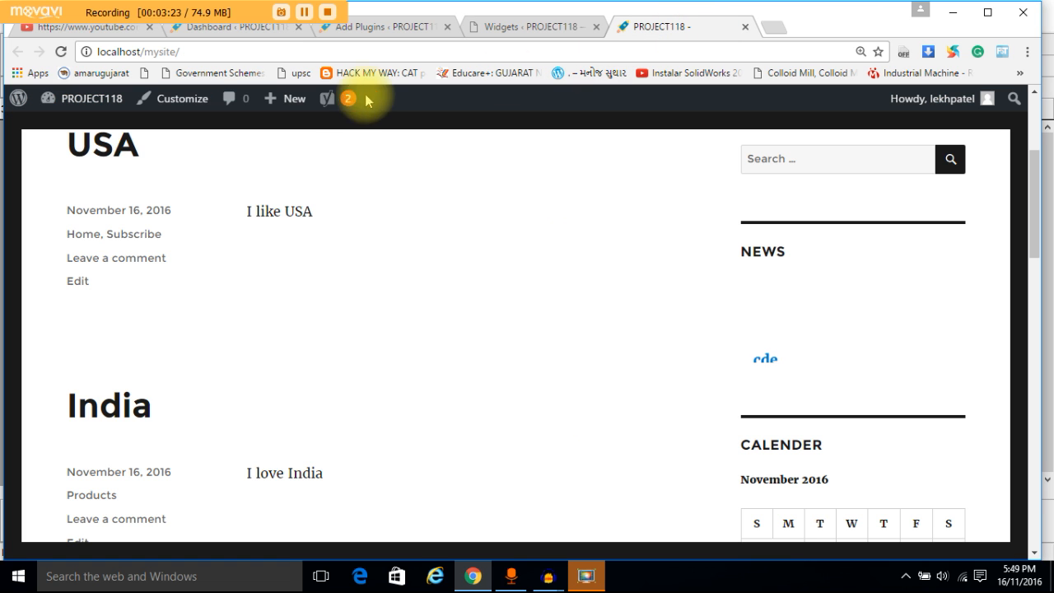
{"action": "left_click", "coordinate": [64, 53]}
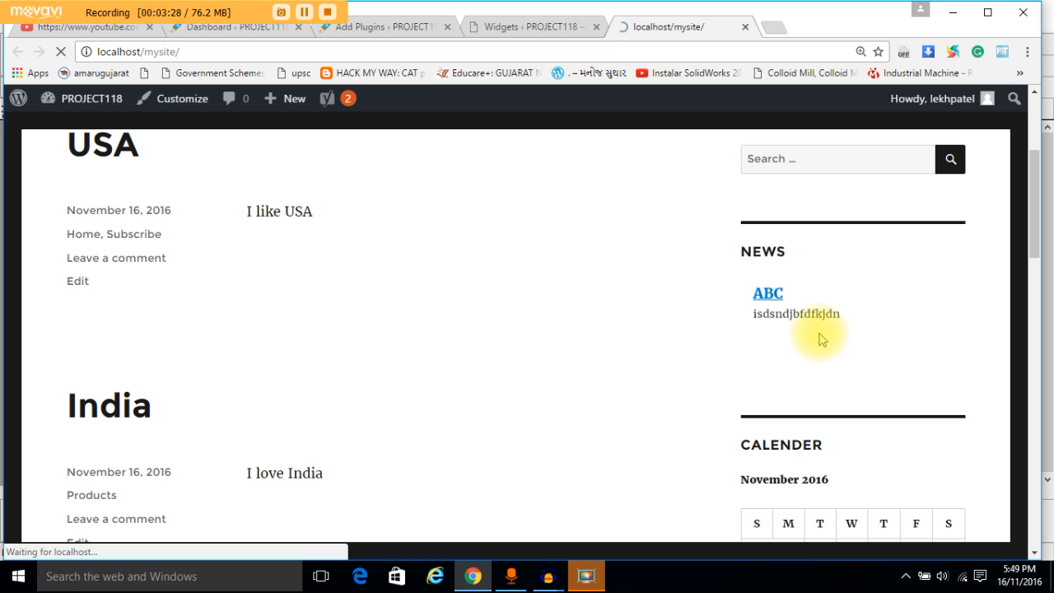
{"action": "scroll", "coordinate": [818, 344], "scroll_direction": "down", "scroll_amount": 3}
{"action": "scroll", "coordinate": [804, 321], "scroll_direction": "up", "scroll_amount": 2}
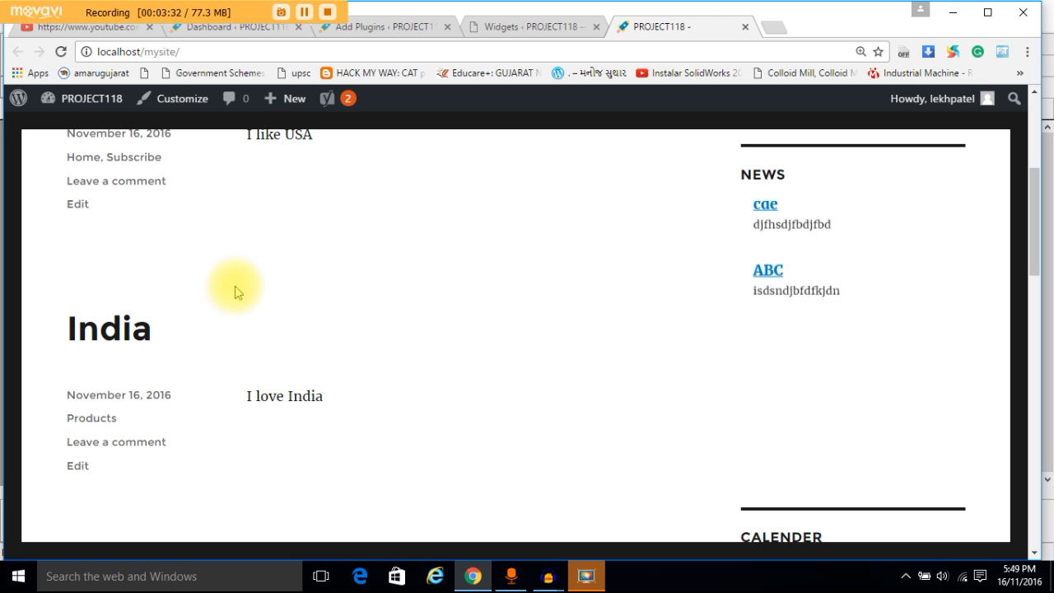
- Return to the Widgets page, set the News widget's scroll amount to 5 and save it
{"action": "left_click", "coordinate": [484, 27]}
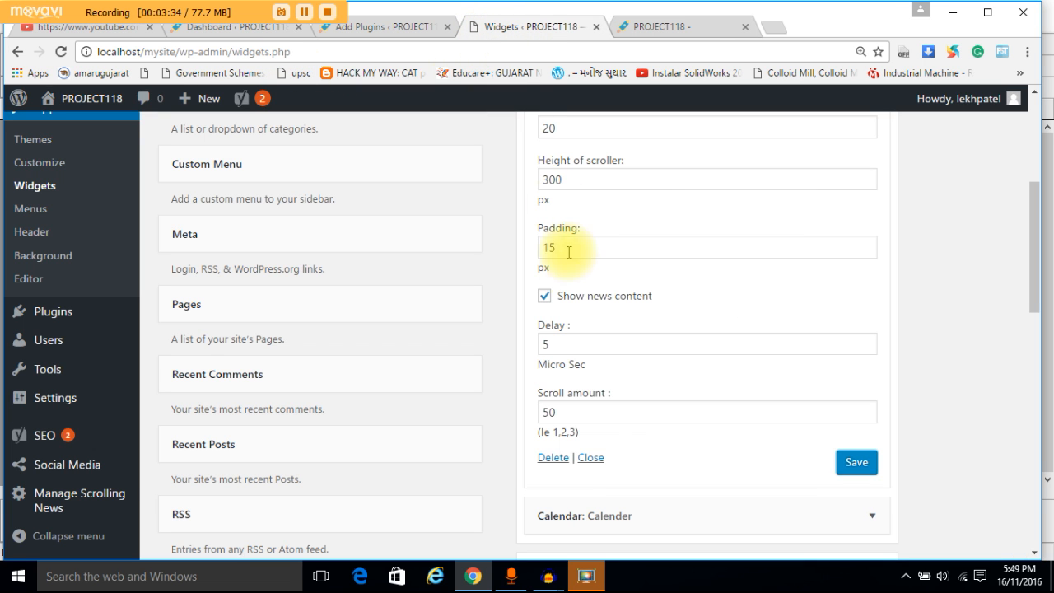
{"action": "left_click_drag", "start_coordinate": [569, 411], "coordinate": [491, 401]}
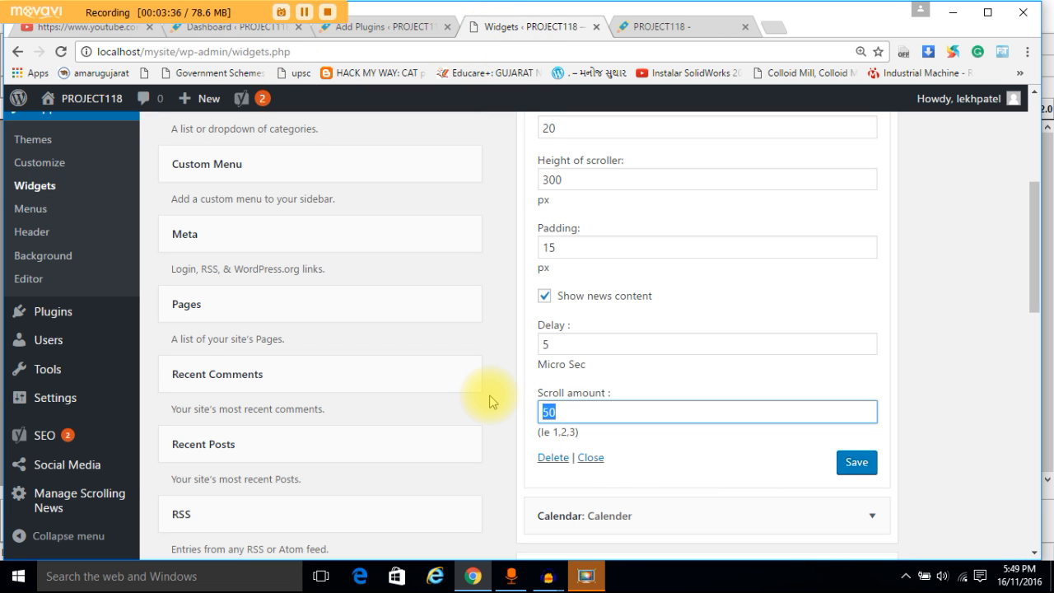
{"action": "type", "text": "5"}
{"action": "left_click", "coordinate": [853, 462]}
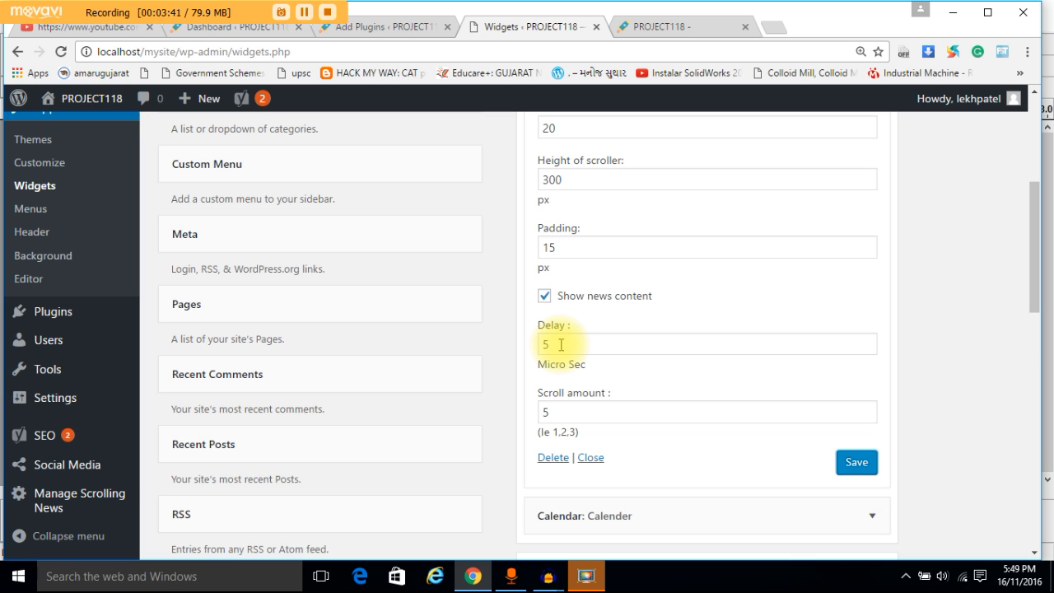
- Look over all the News widget's settings, save the widget again and view the News section on the front page
{"action": "scroll", "coordinate": [567, 344], "scroll_direction": "down", "scroll_amount": 2}
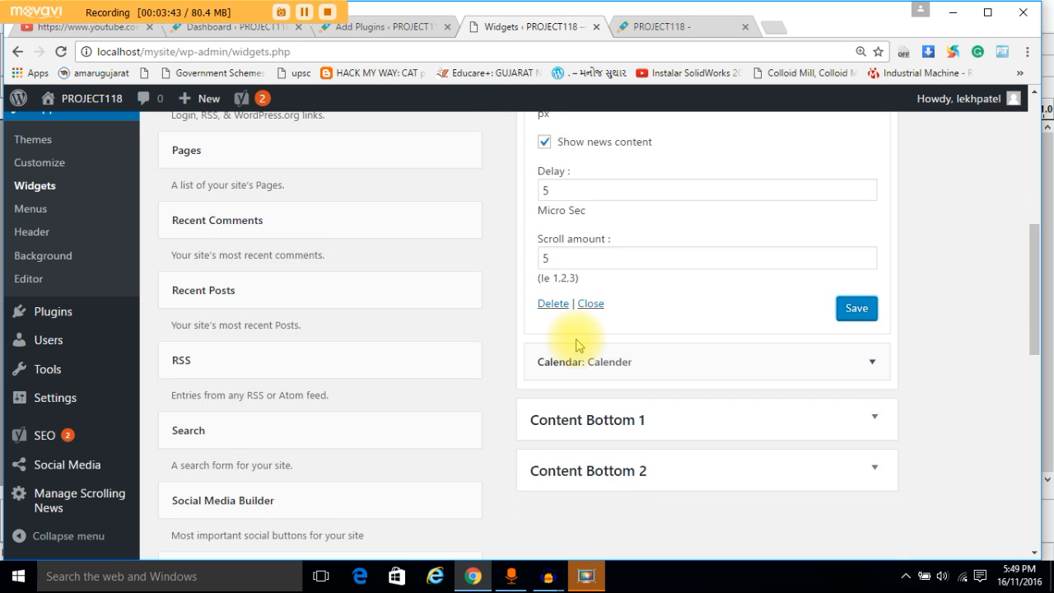
{"action": "scroll", "coordinate": [573, 344], "scroll_direction": "up", "scroll_amount": 2}
{"action": "scroll", "coordinate": [648, 233], "scroll_direction": "up", "scroll_amount": 5}
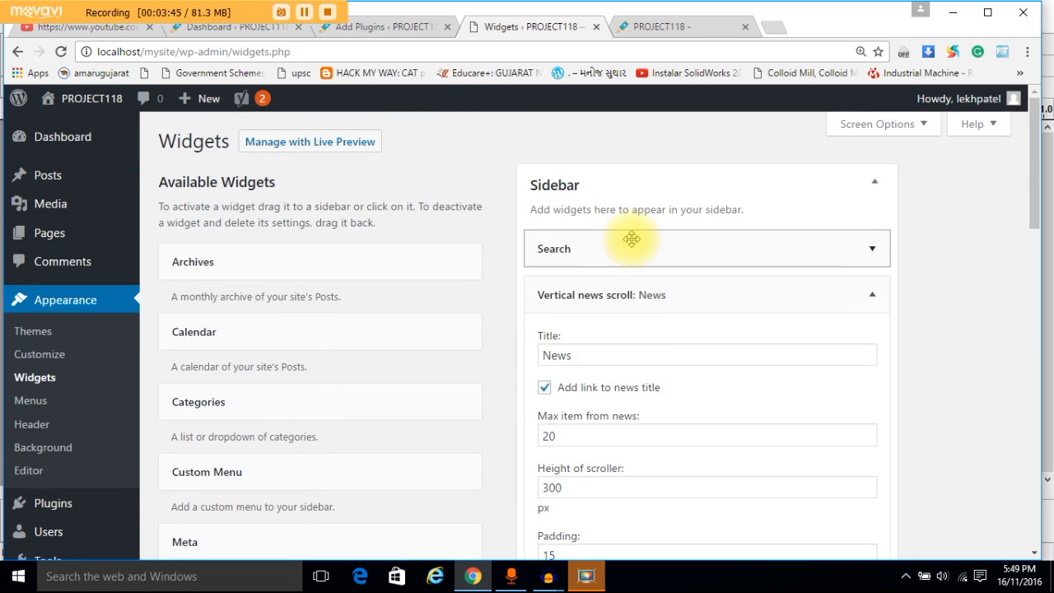
{"action": "scroll", "coordinate": [708, 296], "scroll_direction": "down", "scroll_amount": 6}
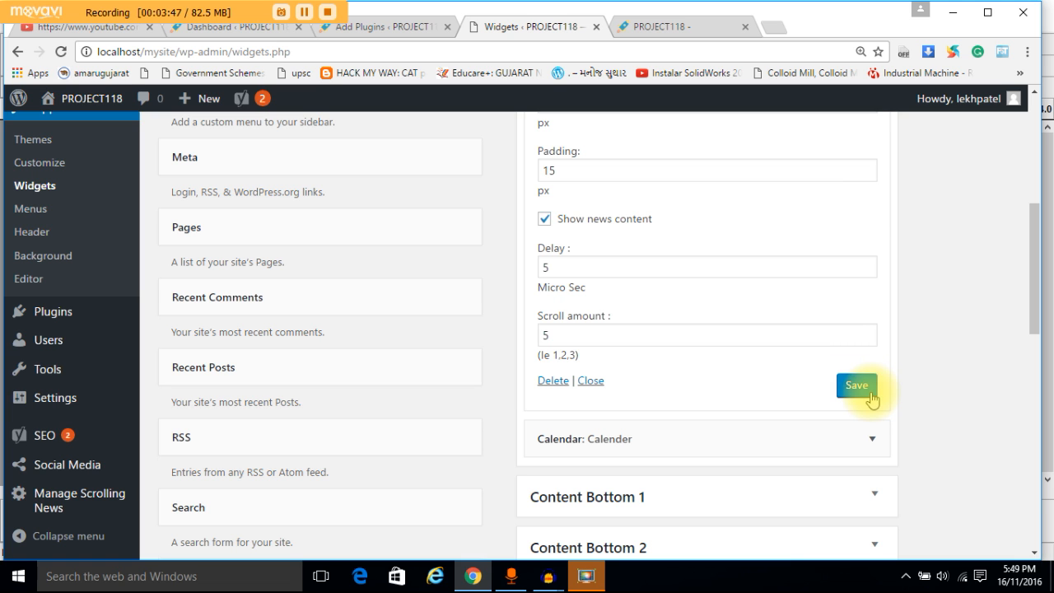
{"action": "left_click", "coordinate": [870, 395]}
{"action": "scroll", "coordinate": [94, 388], "scroll_direction": "down", "scroll_amount": 3}
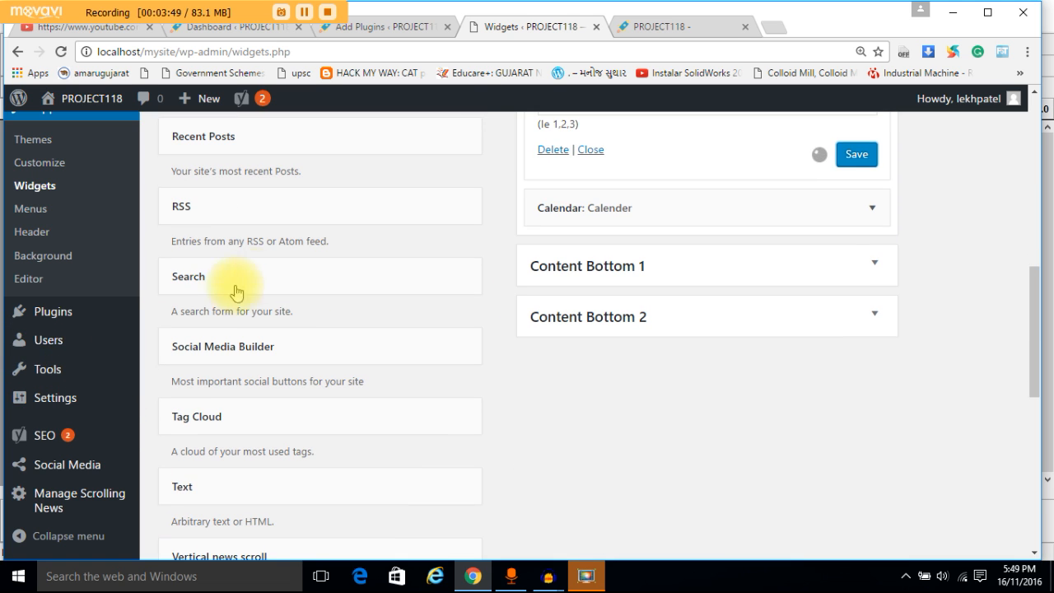
{"action": "left_click", "coordinate": [668, 27]}
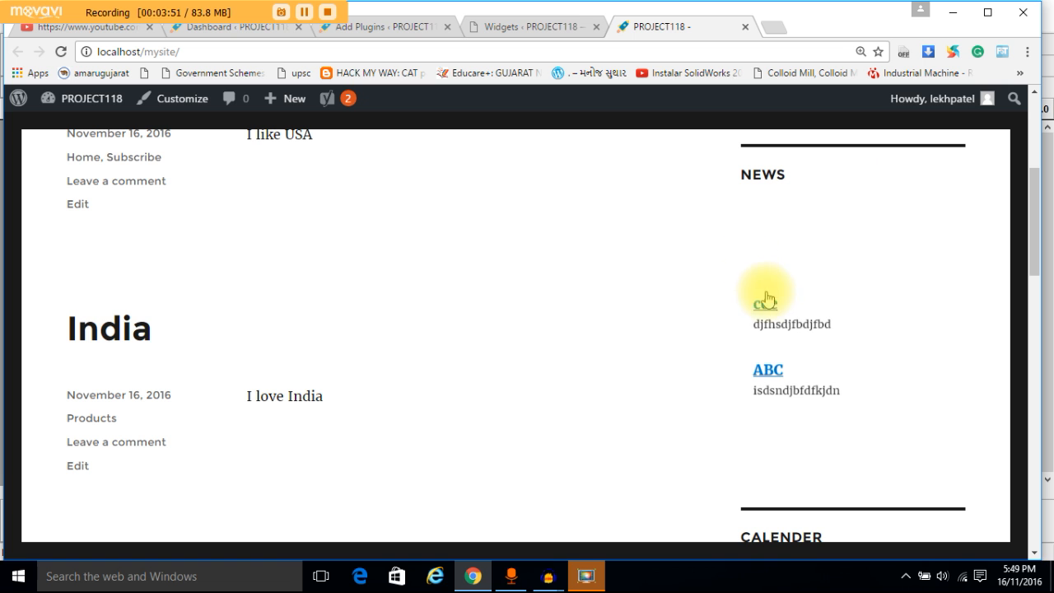
- Open the Manage Scrolling News page from the Widgets page and start adding a new news item
{"action": "left_click", "coordinate": [514, 20]}
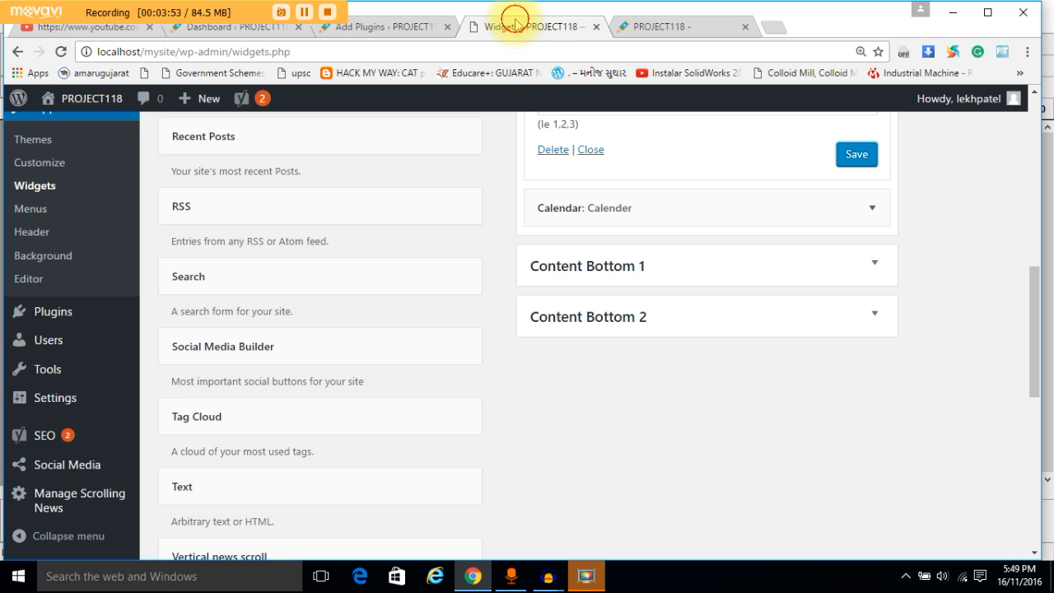
{"action": "scroll", "coordinate": [75, 435], "scroll_direction": "down", "scroll_amount": 1}
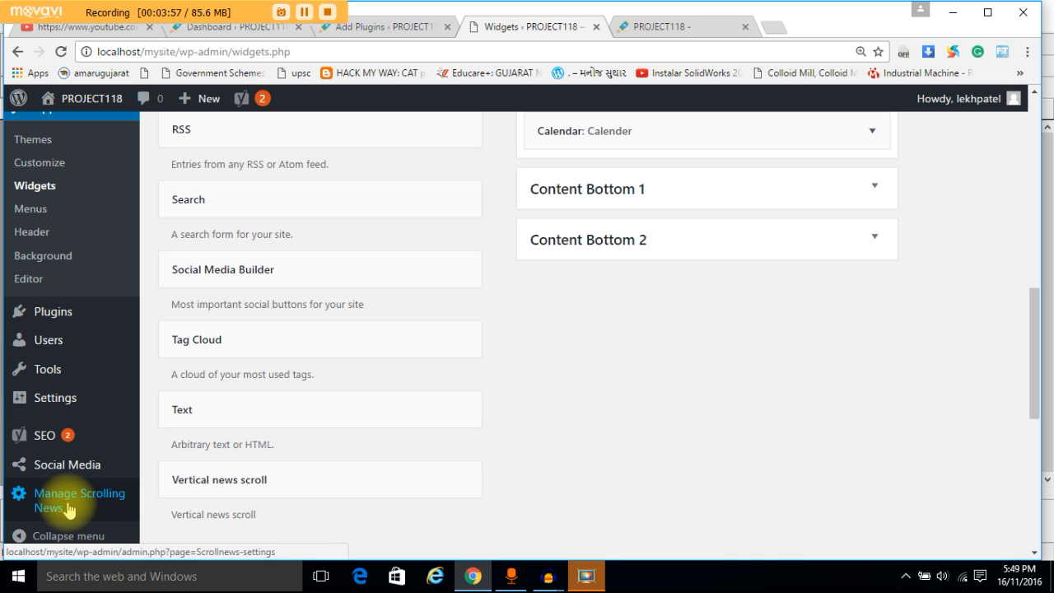
{"action": "left_click", "coordinate": [70, 508]}
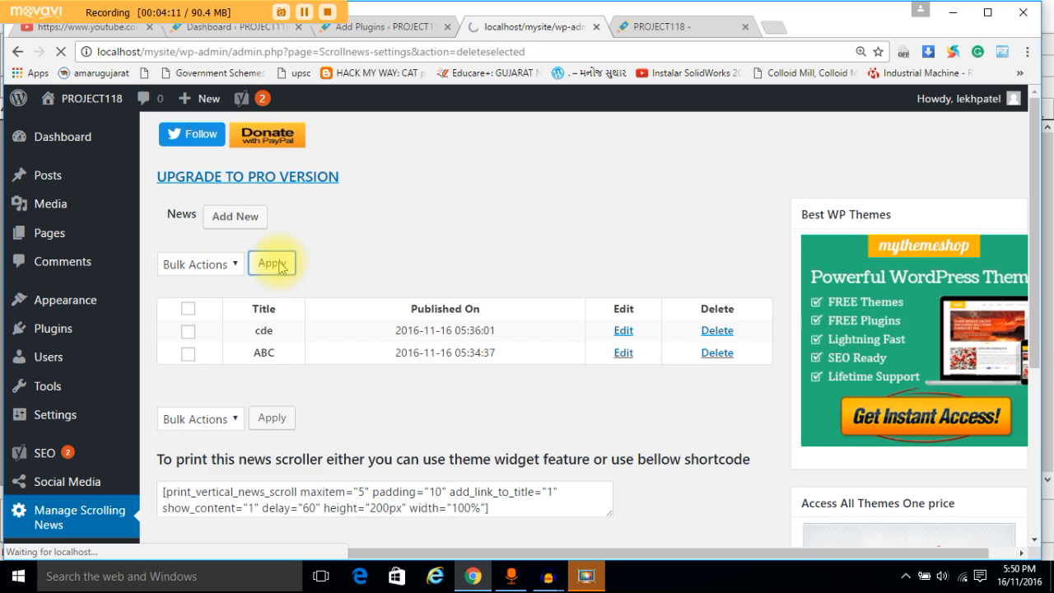
{"action": "left_click", "coordinate": [20, 52]}
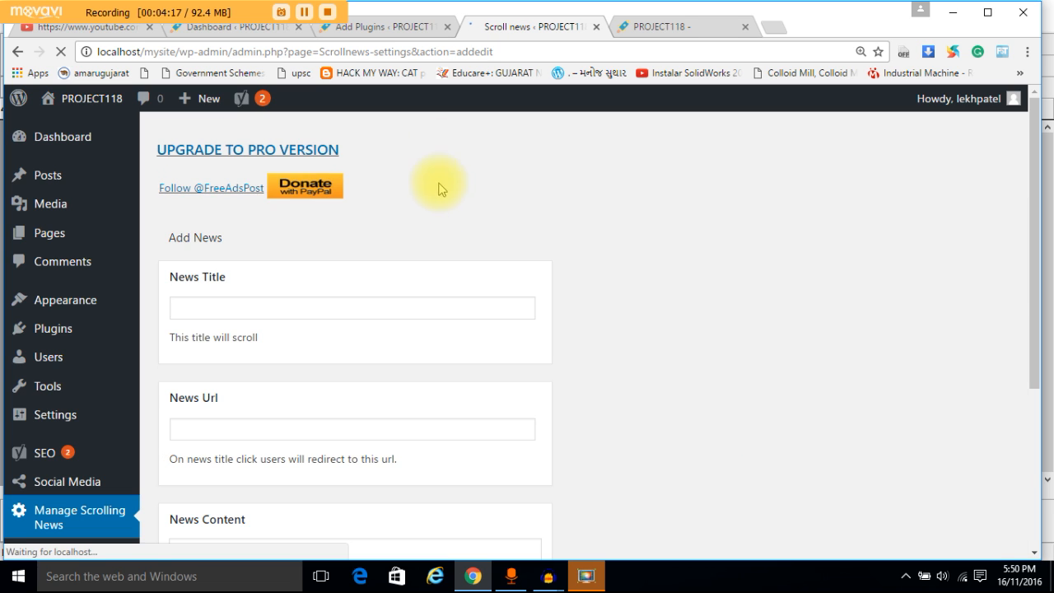
- Enter "lkm" as the News Title in the Add News form and move on to the News Url
{"action": "scroll", "coordinate": [395, 223], "scroll_direction": "down", "scroll_amount": 1}
{"action": "left_click", "coordinate": [267, 233]}
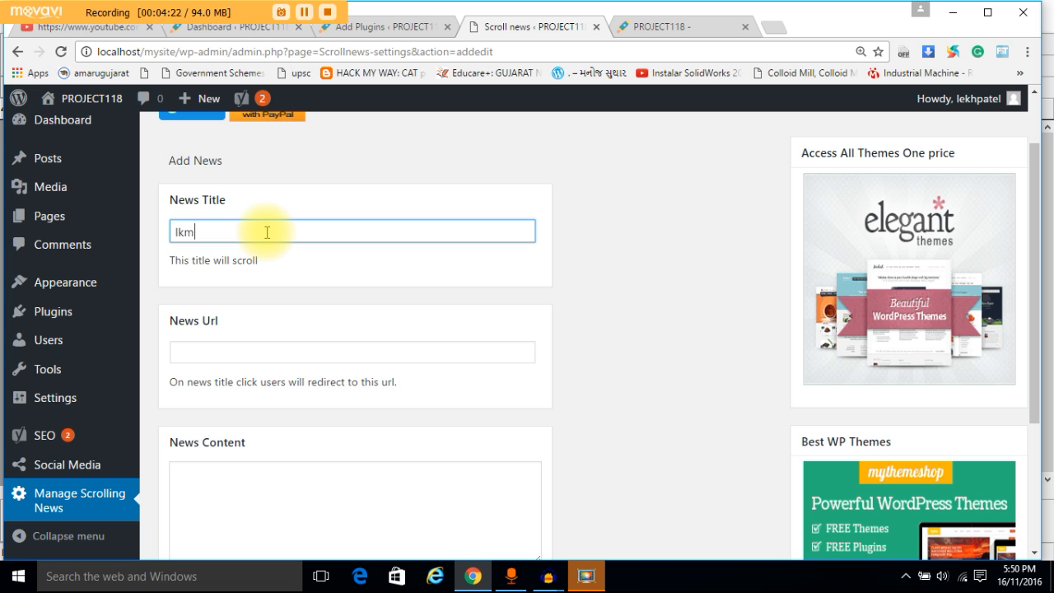
{"action": "key", "text": "Tab"}
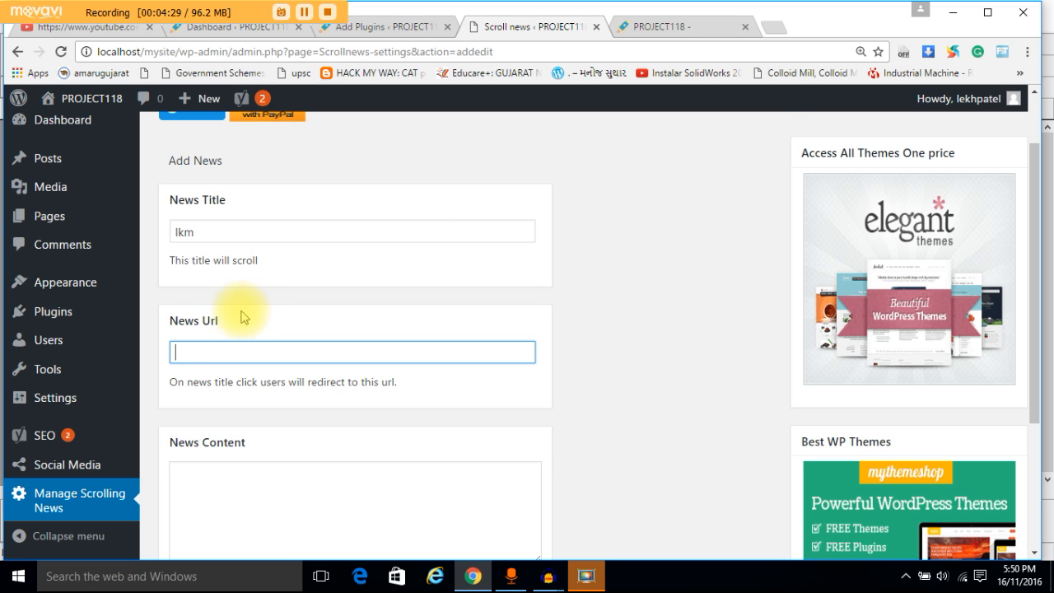
- Open a new browser tab and search Google for "timesofindia"
{"action": "left_click", "coordinate": [774, 28]}
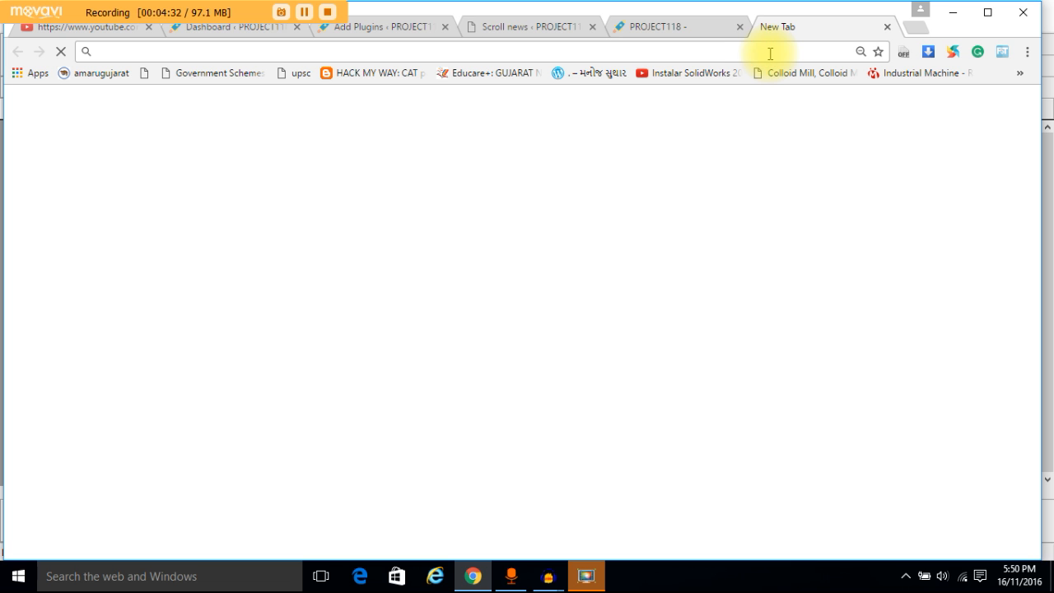
{"action": "type", "text": "tim"}
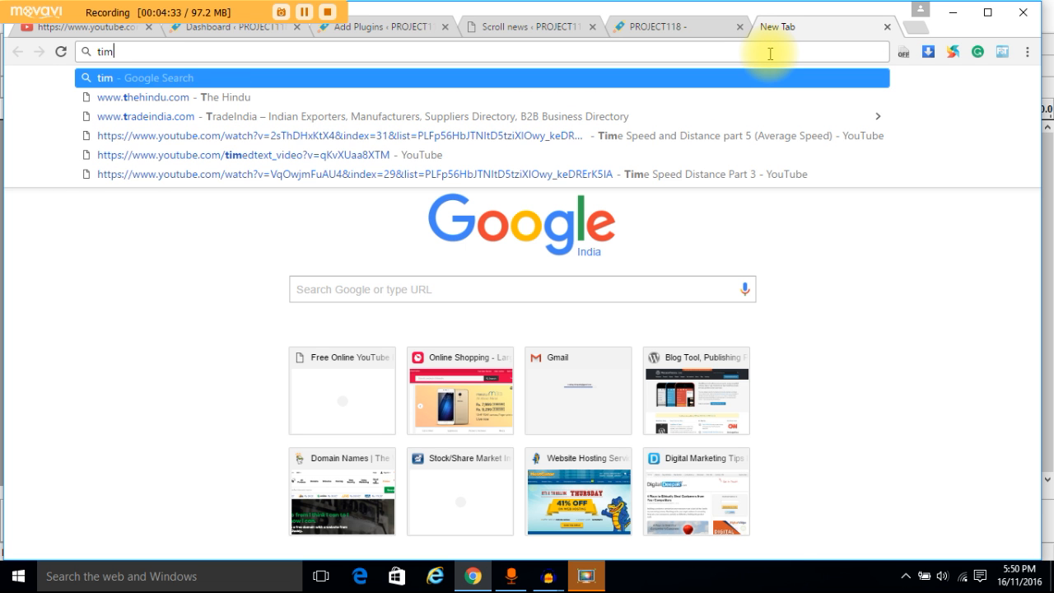
{"action": "type", "text": "esof"}
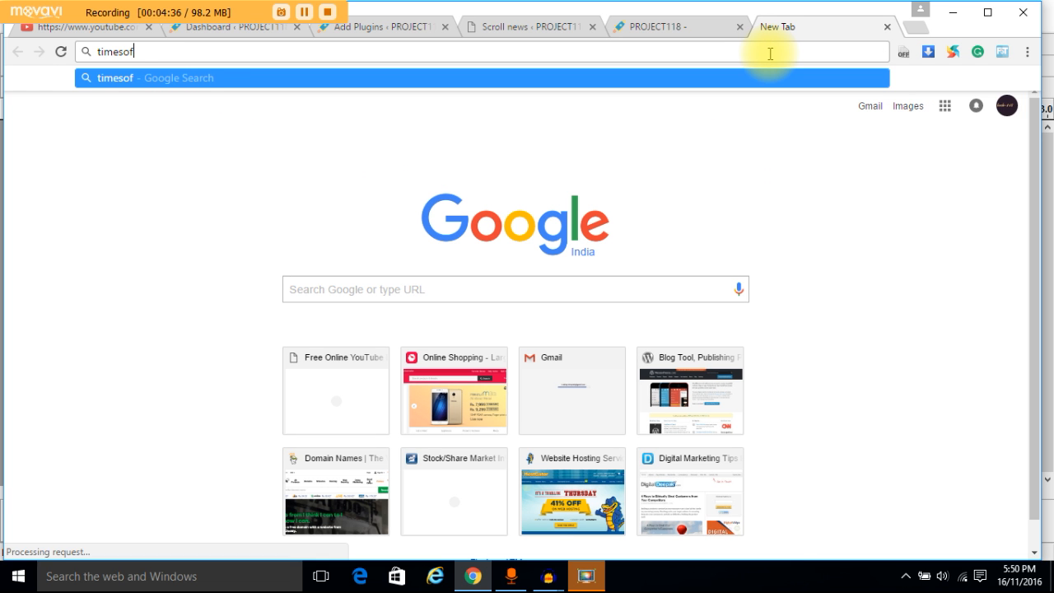
{"action": "type", "text": "indi"}
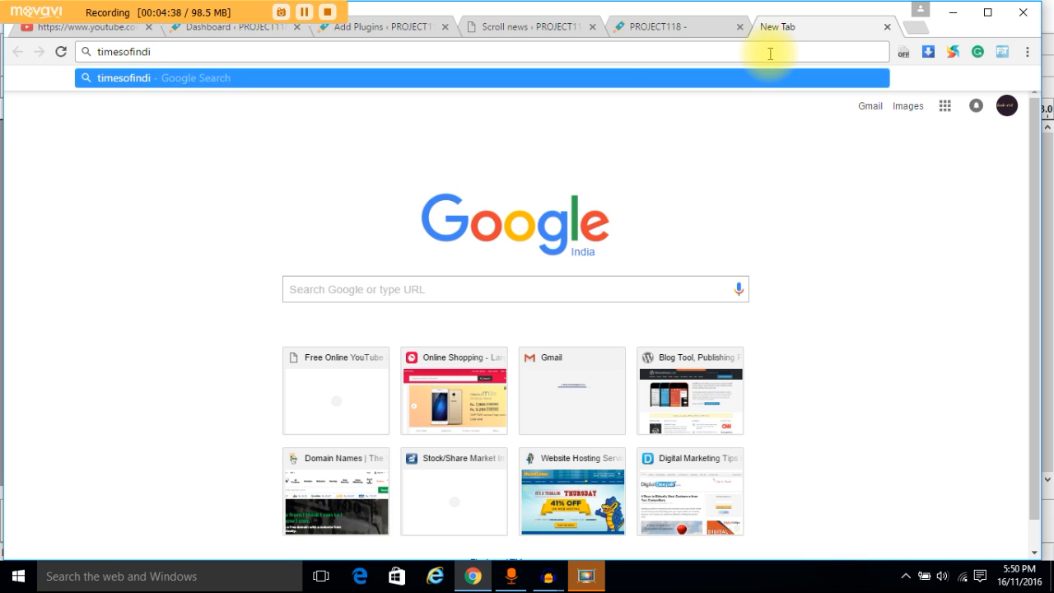
{"action": "type", "text": "a"}
{"action": "key", "text": "Return"}
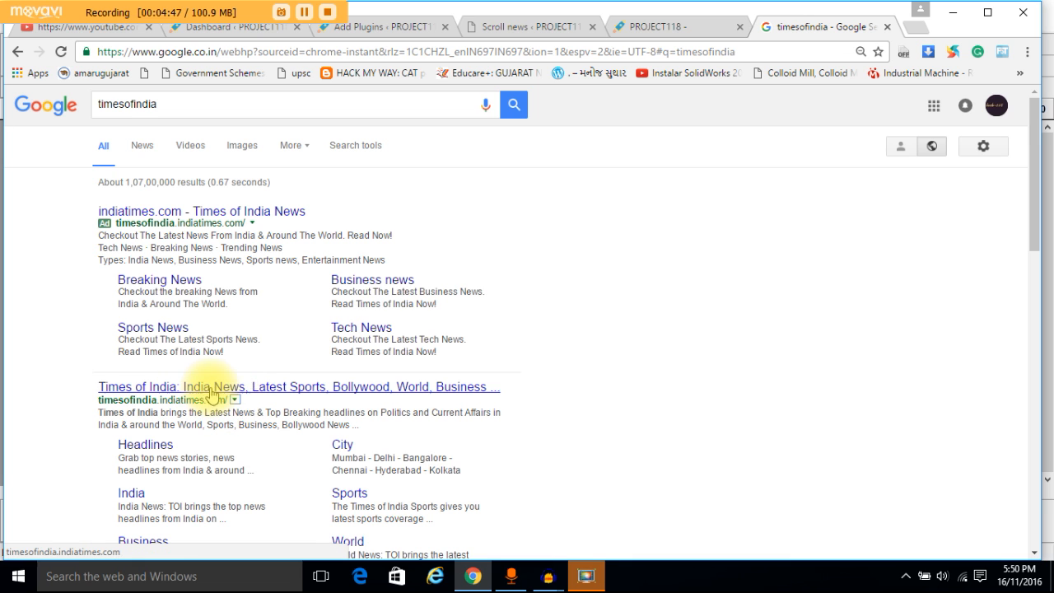
- Open the Times of India search result in its own tab, copy the site's address and paste it as the News Url in the Add News form
{"action": "middle_click", "coordinate": [247, 387]}
{"action": "left_click", "coordinate": [811, 26]}
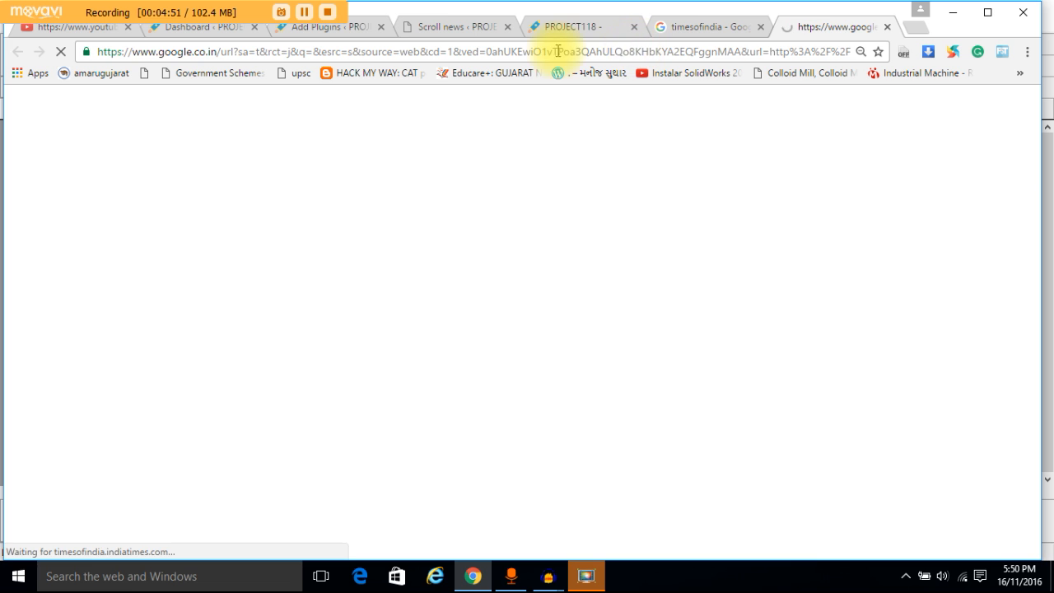
{"action": "left_click", "coordinate": [494, 51]}
{"action": "key", "text": "ctrl+c"}
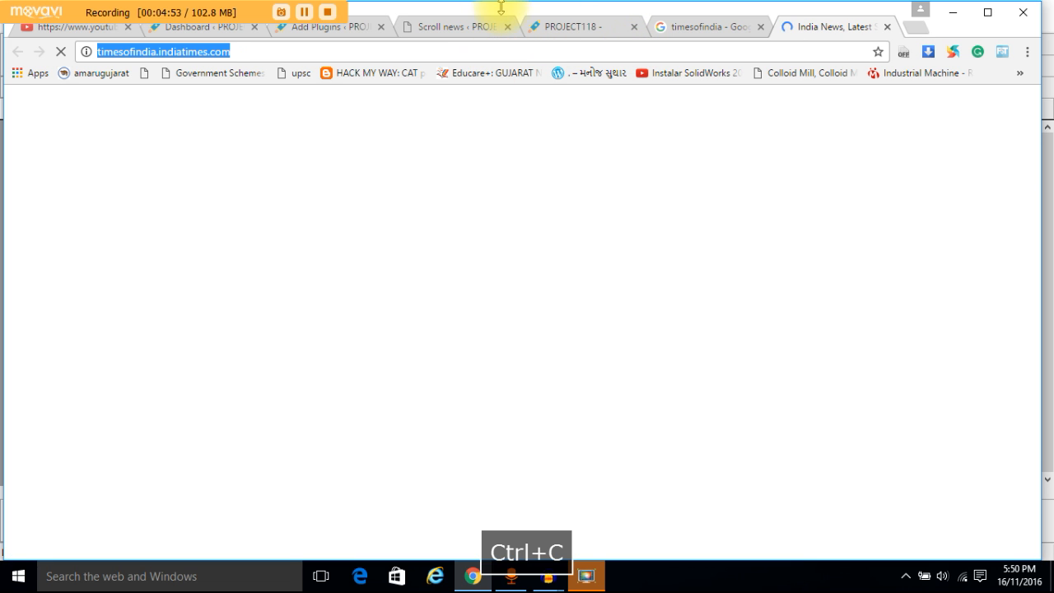
{"action": "left_click", "coordinate": [560, 26]}
{"action": "left_click", "coordinate": [480, 27]}
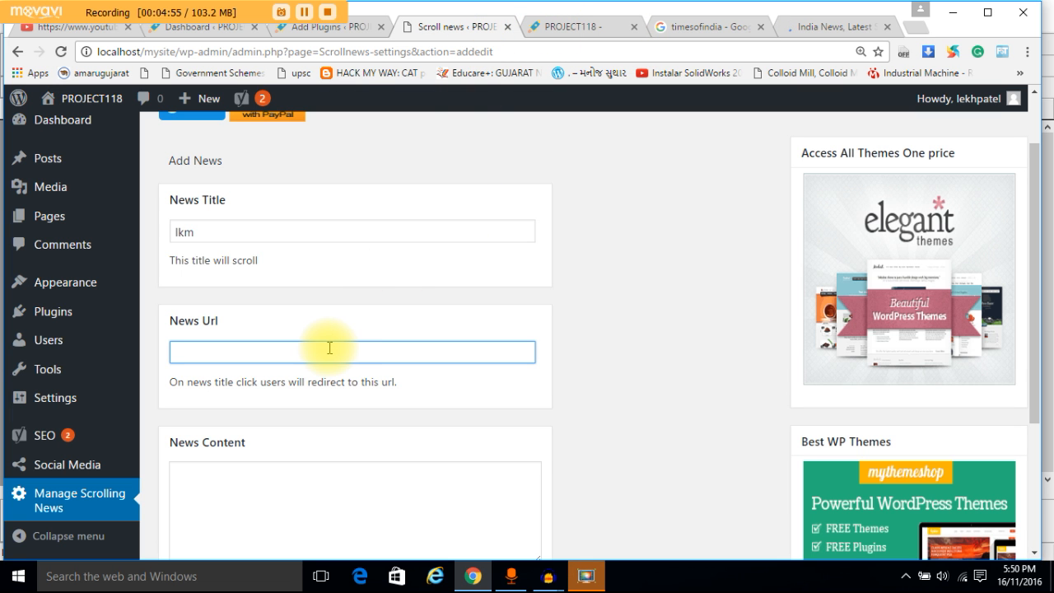
{"action": "key", "text": "ctrl+v"}
- Enter "djgdfhgjfgkdfjgfkgjfljgfjg" as the News Content, save the news item and check the news list
{"action": "scroll", "coordinate": [444, 313], "scroll_direction": "down", "scroll_amount": 3}
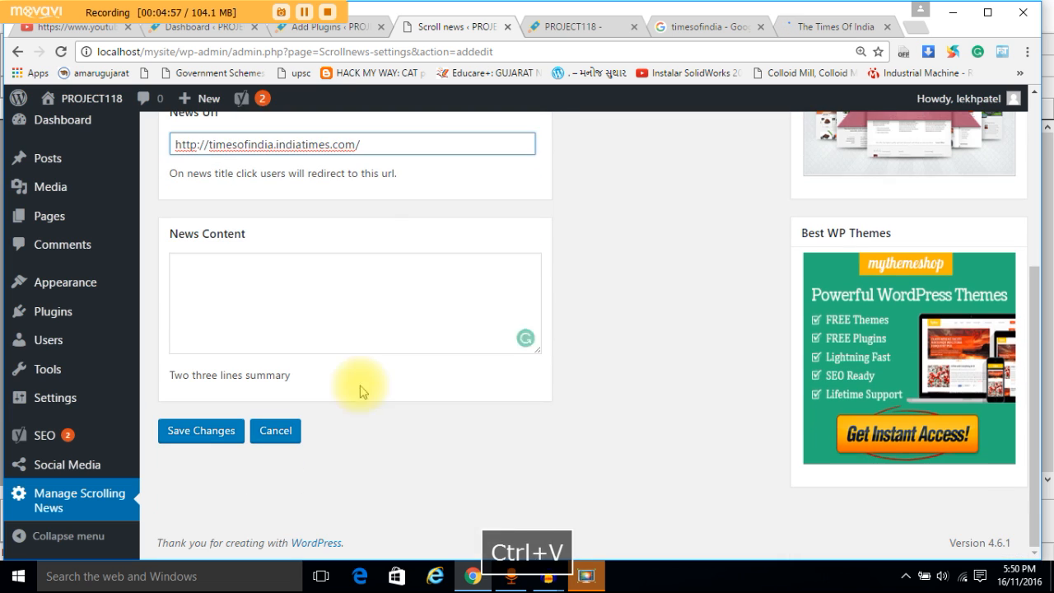
{"action": "left_click", "coordinate": [275, 285]}
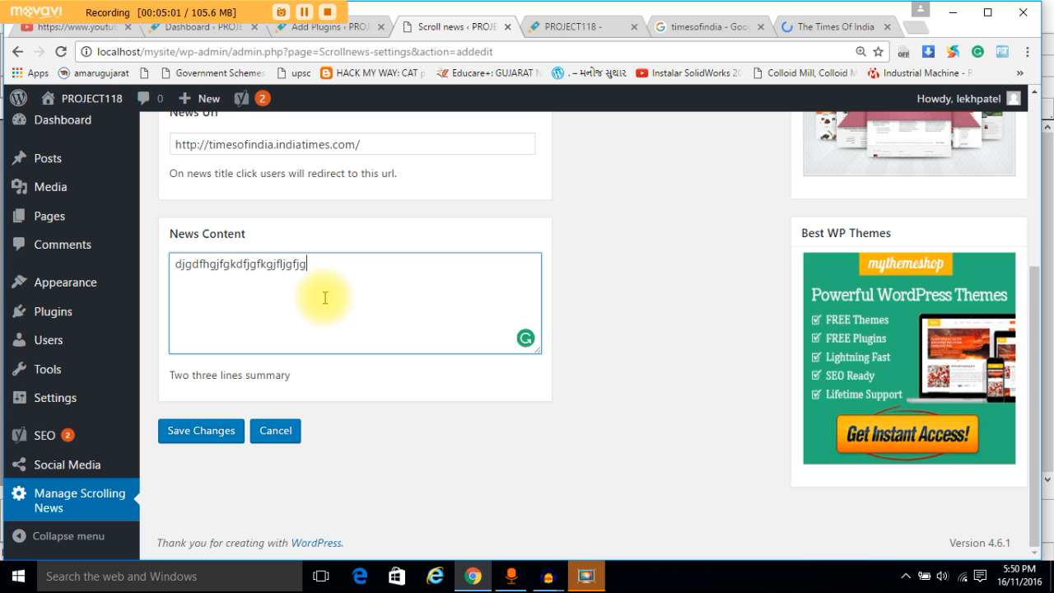
{"action": "left_click", "coordinate": [197, 432]}
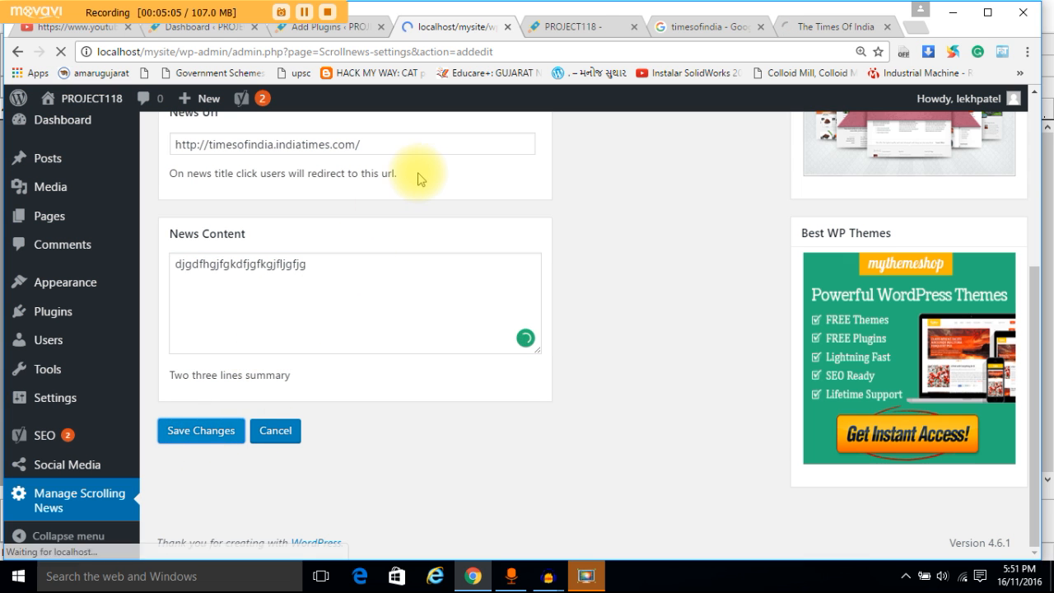
{"action": "scroll", "coordinate": [367, 235], "scroll_direction": "down", "scroll_amount": 1}
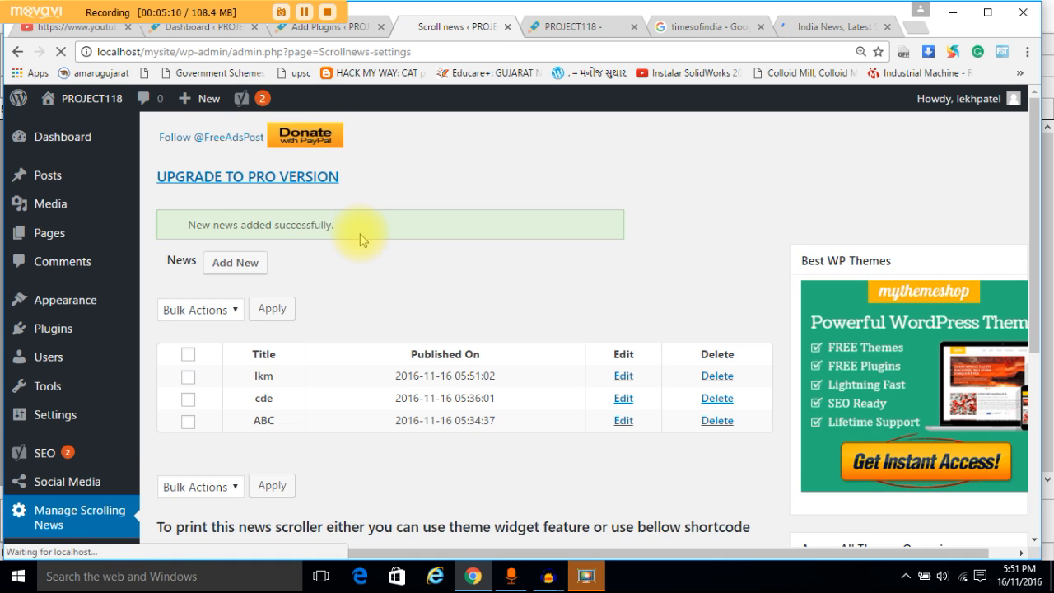
{"action": "scroll", "coordinate": [360, 239], "scroll_direction": "down", "scroll_amount": 2}
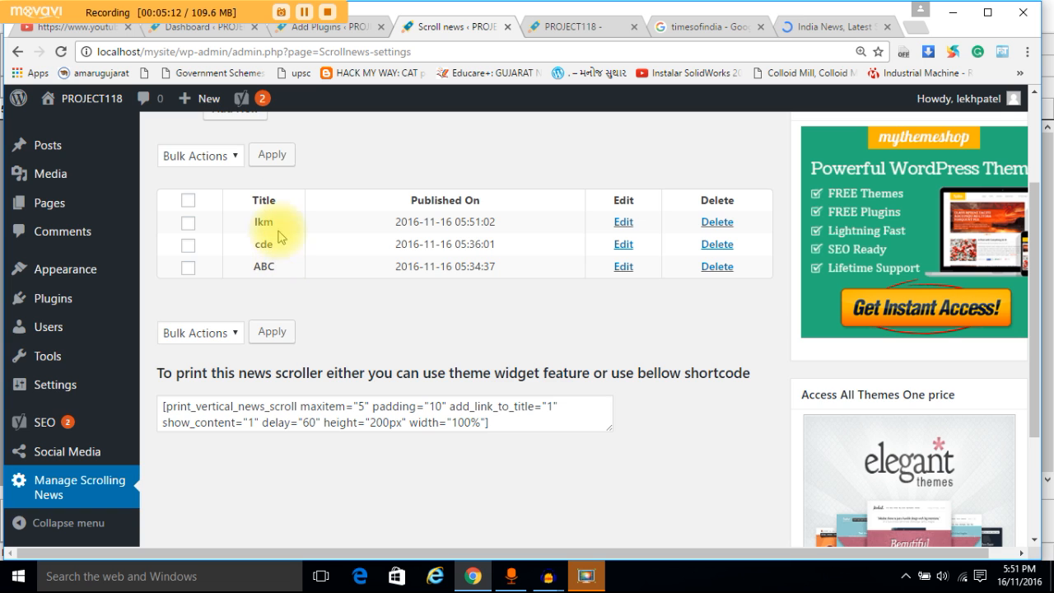
{"action": "scroll", "coordinate": [301, 229], "scroll_direction": "up", "scroll_amount": 2}
{"action": "scroll", "coordinate": [312, 240], "scroll_direction": "down", "scroll_amount": 2}
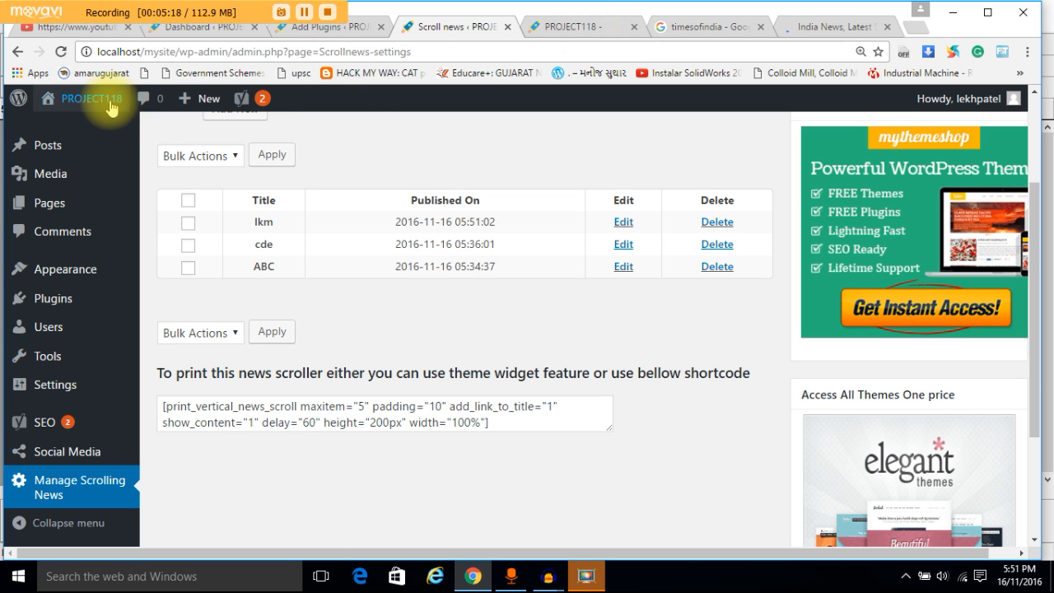
- Open the site's front page in a new tab, reload it and view the scrolling News section in the sidebar
{"action": "mouse_move", "coordinate": [107, 109]}
{"action": "middle_click", "coordinate": [69, 126]}
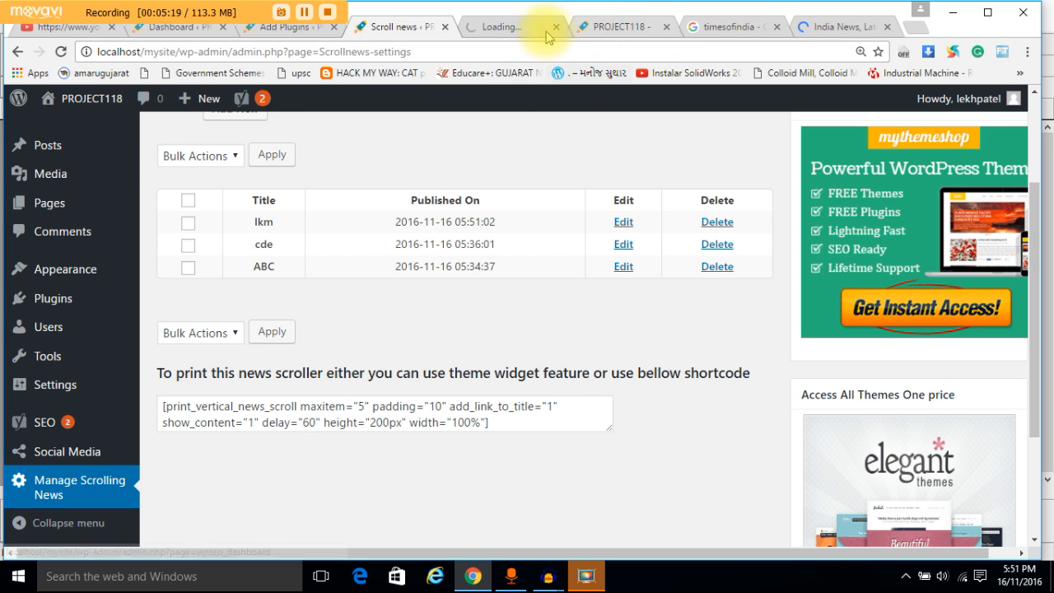
{"action": "left_click", "coordinate": [494, 27]}
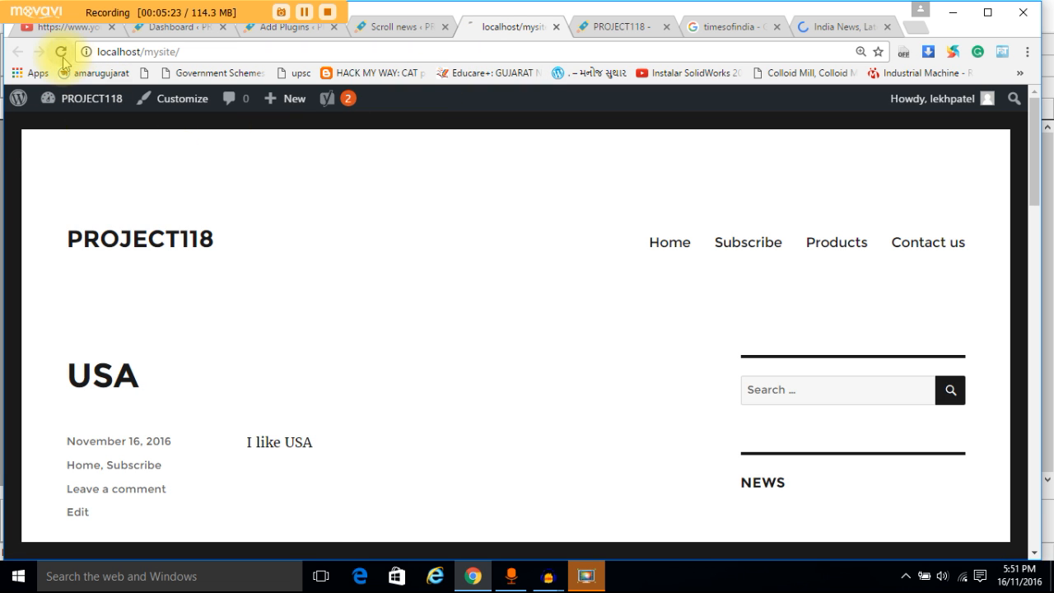
{"action": "left_click", "coordinate": [61, 52]}
{"action": "scroll", "coordinate": [651, 136], "scroll_direction": "down", "scroll_amount": 3}
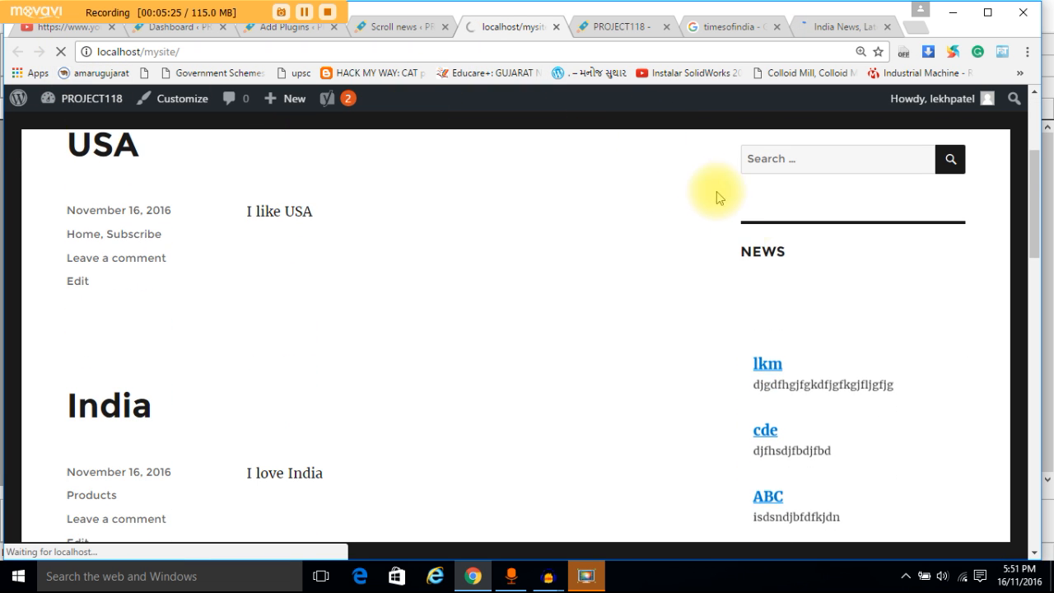
{"action": "scroll", "coordinate": [802, 301], "scroll_direction": "down", "scroll_amount": 3}
{"action": "scroll", "coordinate": [747, 242], "scroll_direction": "up", "scroll_amount": 2}
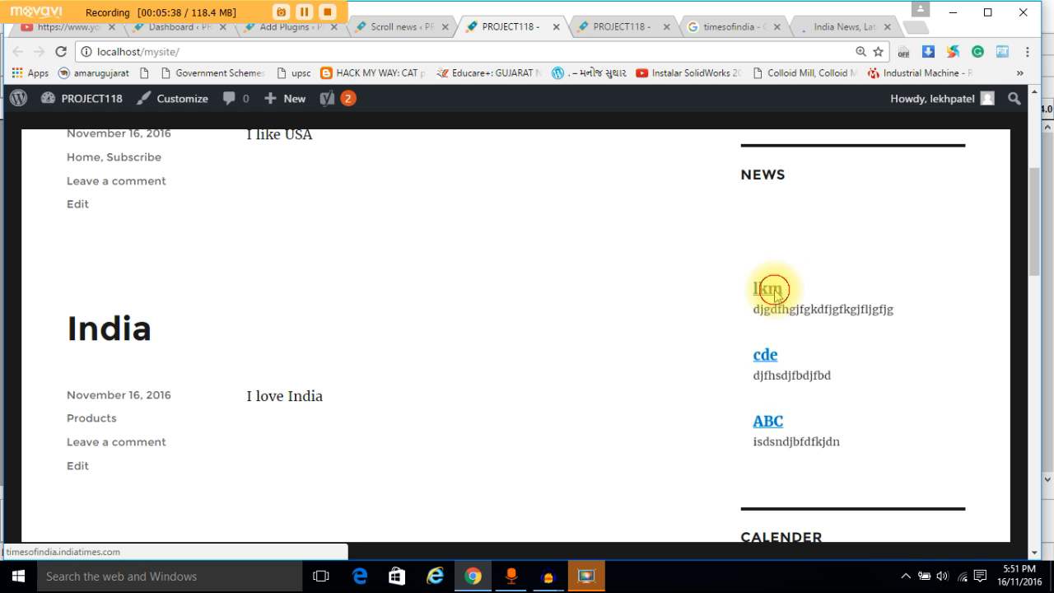
- Test the lkm, cde and ABC links in the News section, and close the news site tabs they open
{"action": "left_click", "coordinate": [771, 285]}
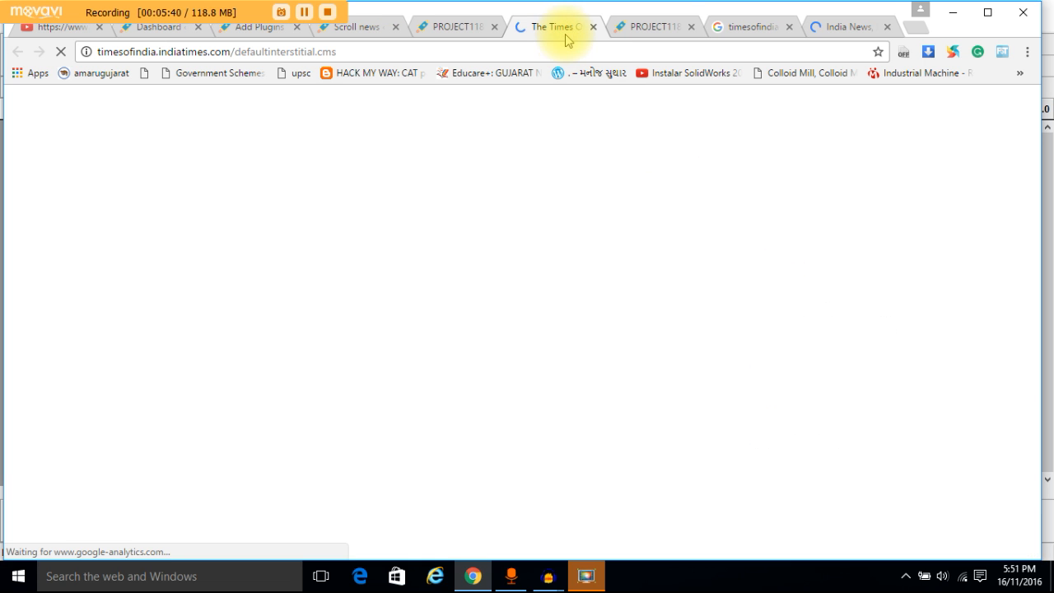
{"action": "left_click", "coordinate": [448, 26]}
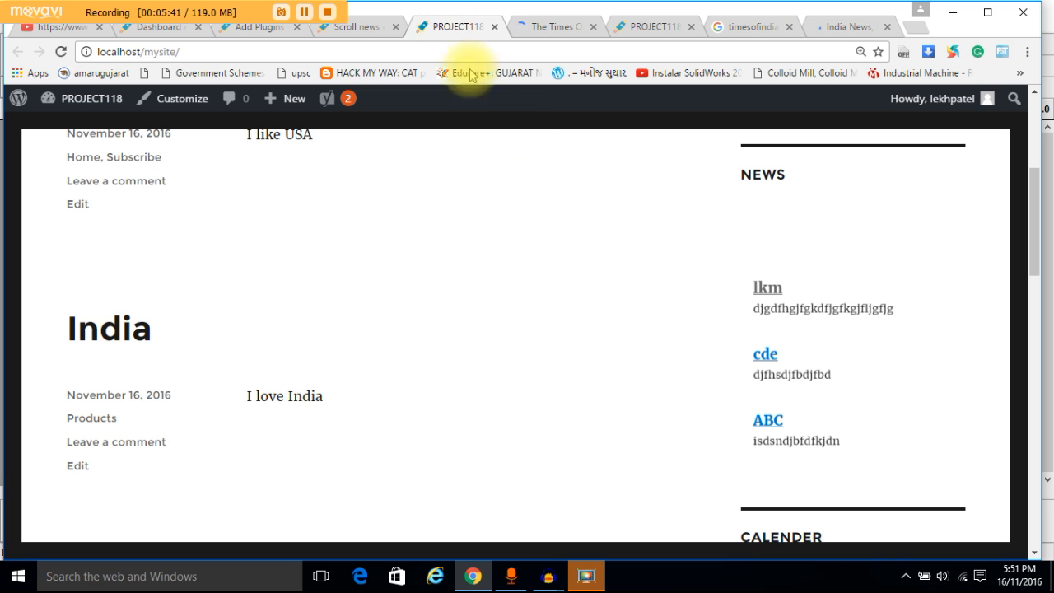
{"action": "left_click", "coordinate": [765, 337]}
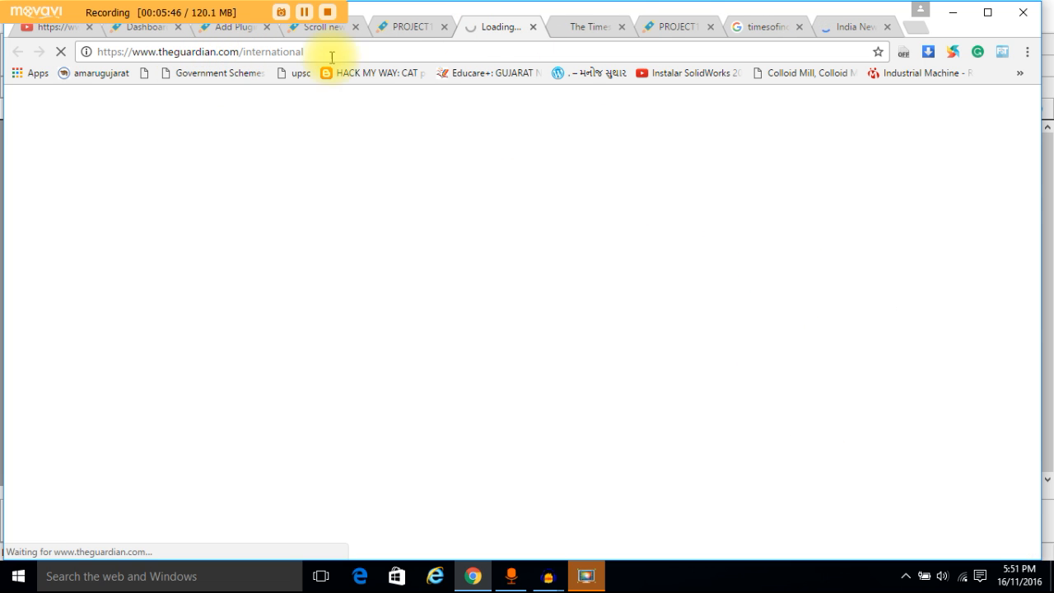
{"action": "left_click", "coordinate": [408, 32]}
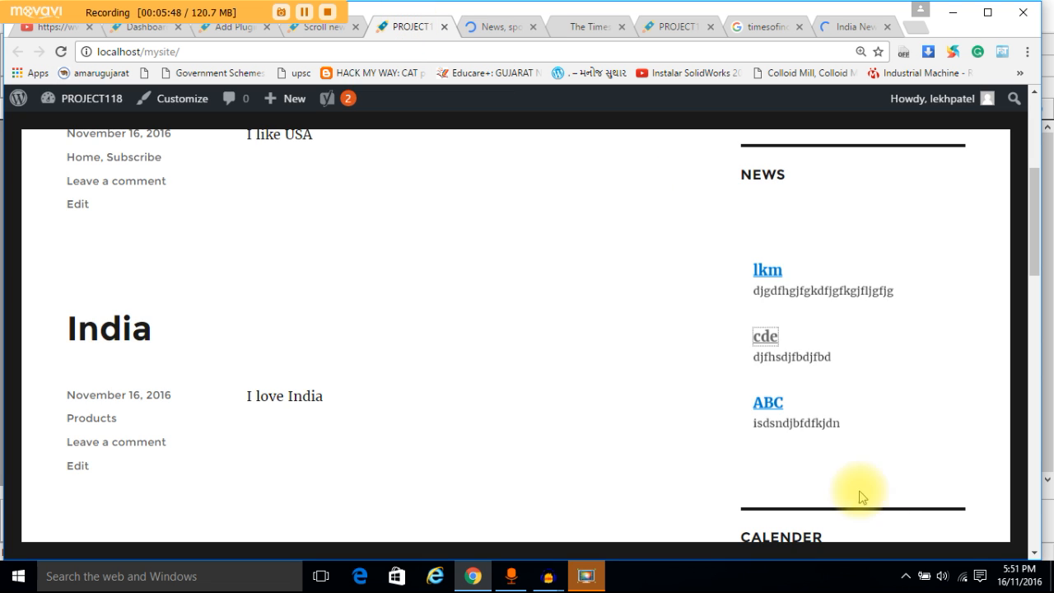
{"action": "left_click", "coordinate": [769, 374]}
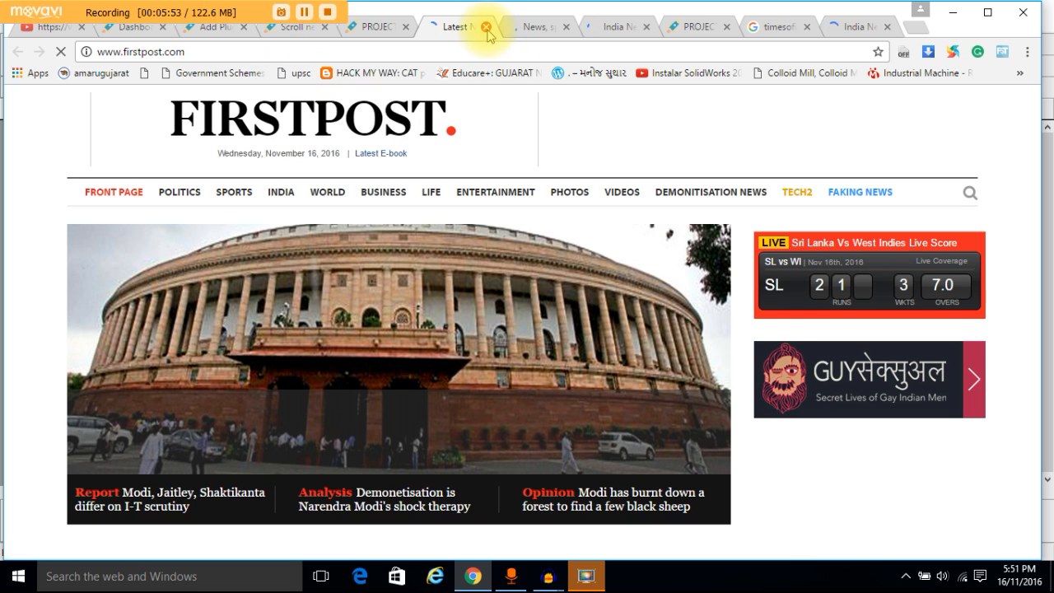
{"action": "left_click", "coordinate": [487, 28]}
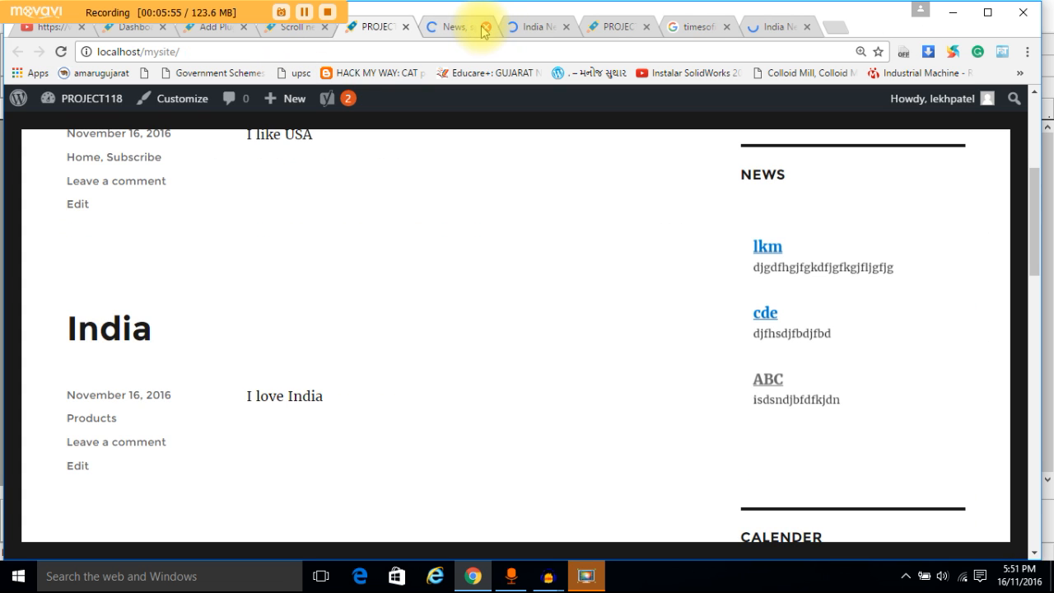
{"action": "left_click", "coordinate": [484, 28]}
{"action": "left_click", "coordinate": [483, 27]}
- Return to the WordPress Dashboard and look over its overview boxes
{"action": "left_click", "coordinate": [301, 23]}
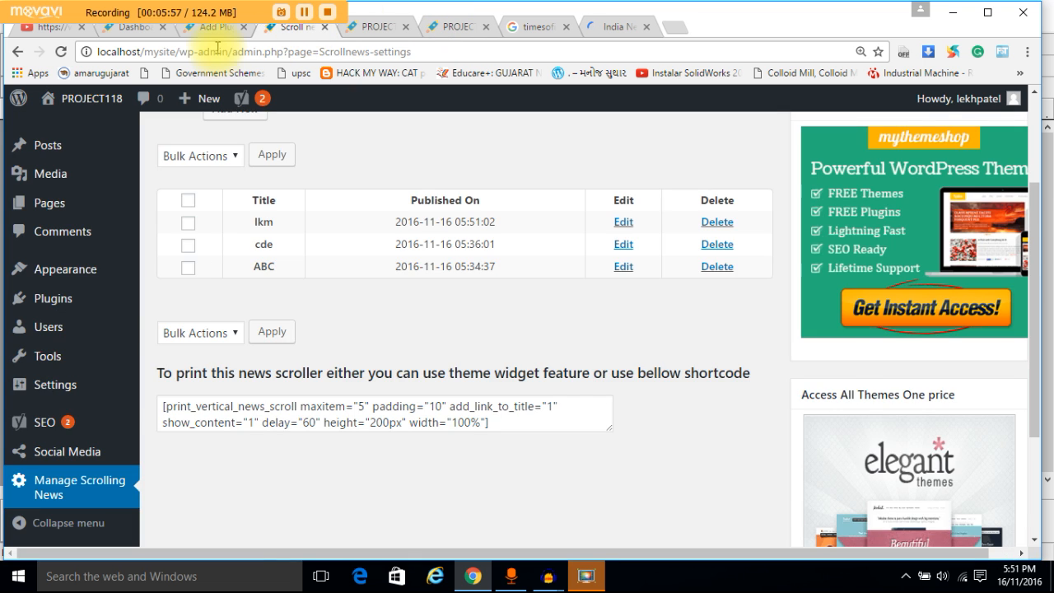
{"action": "left_click", "coordinate": [212, 33]}
{"action": "left_click", "coordinate": [142, 33]}
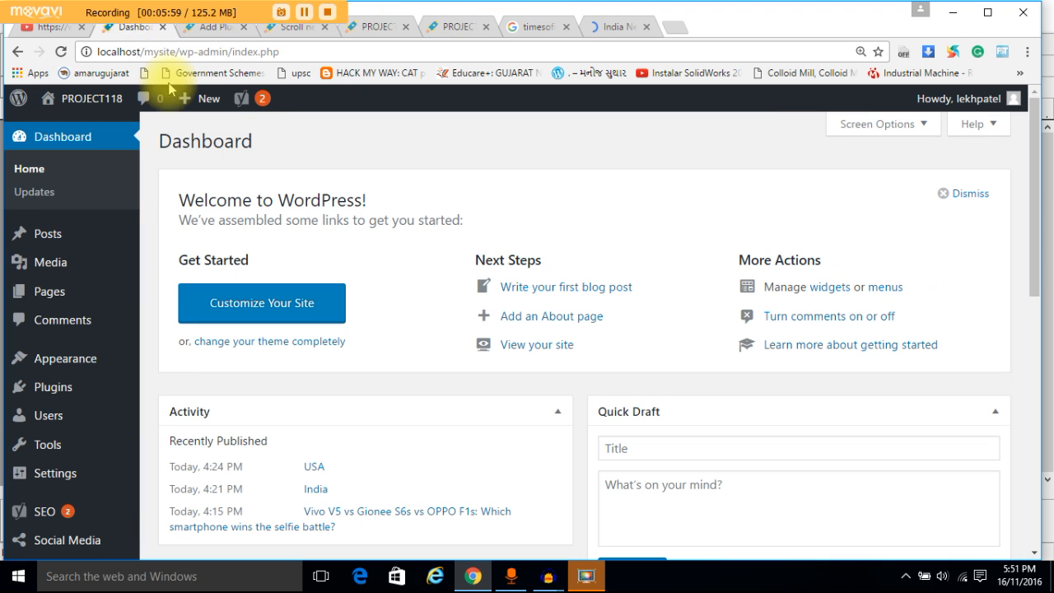
{"action": "scroll", "coordinate": [392, 414], "scroll_direction": "down", "scroll_amount": 1}
{"action": "scroll", "coordinate": [392, 414], "scroll_direction": "down", "scroll_amount": 3}
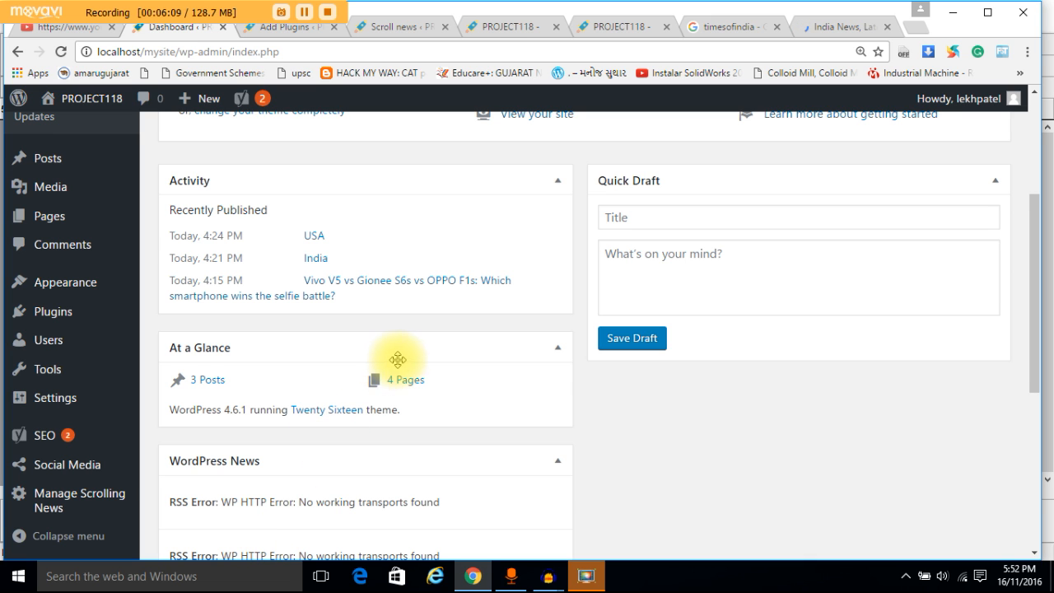
{"action": "scroll", "coordinate": [477, 348], "scroll_direction": "down", "scroll_amount": 2}
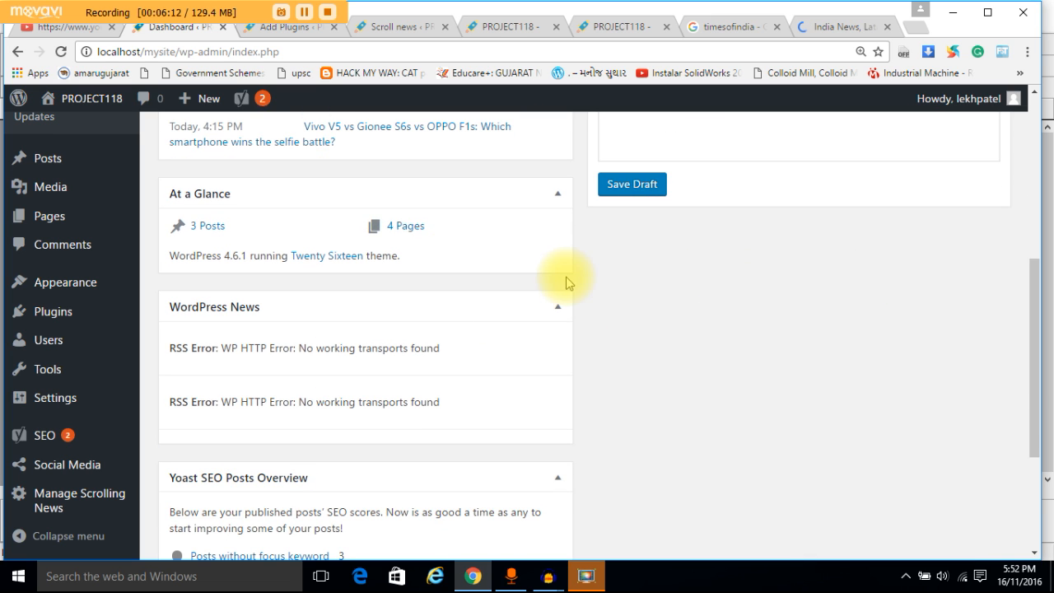